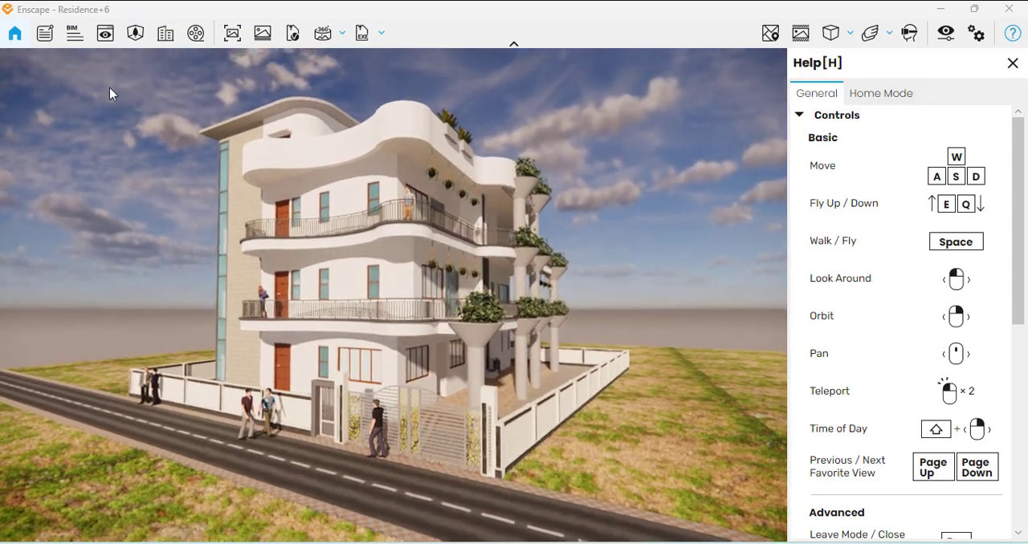
# Open Scene 2 for view editing and frame the residence closely from the corner beside the entrance gate
pyautogui.click(105, 33)
pyautogui.click(117, 225)
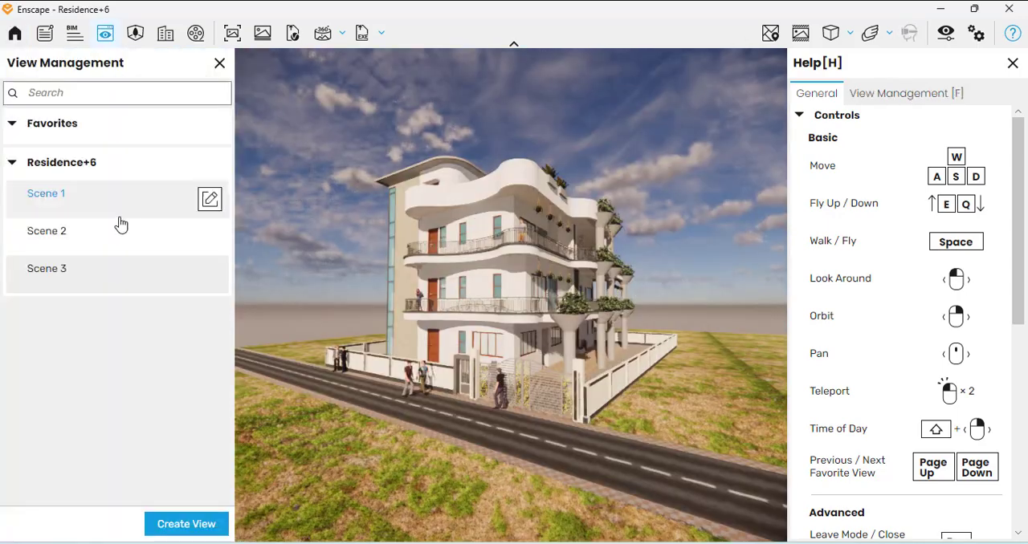
pyautogui.click(211, 238)
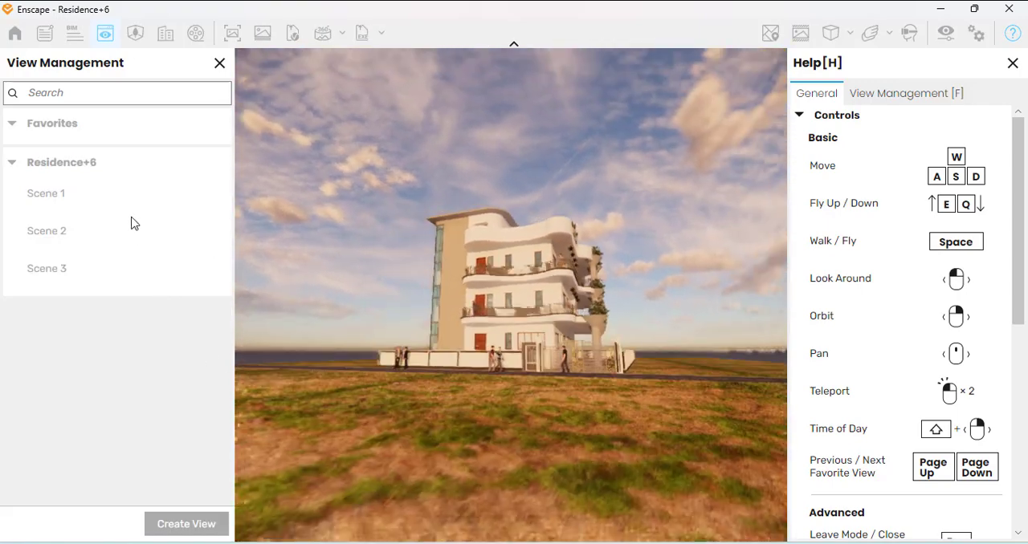
pyautogui.scroll(19, 556, 287)
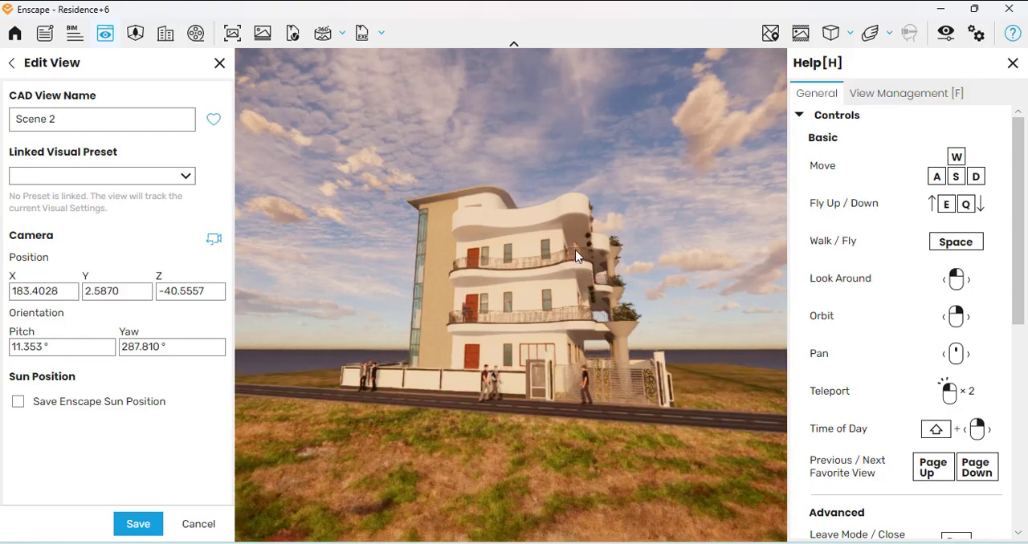
pyautogui.moveTo(458, 197); pyautogui.dragTo(471, 294, button='right')
pyautogui.press('d')
pyautogui.press('d')
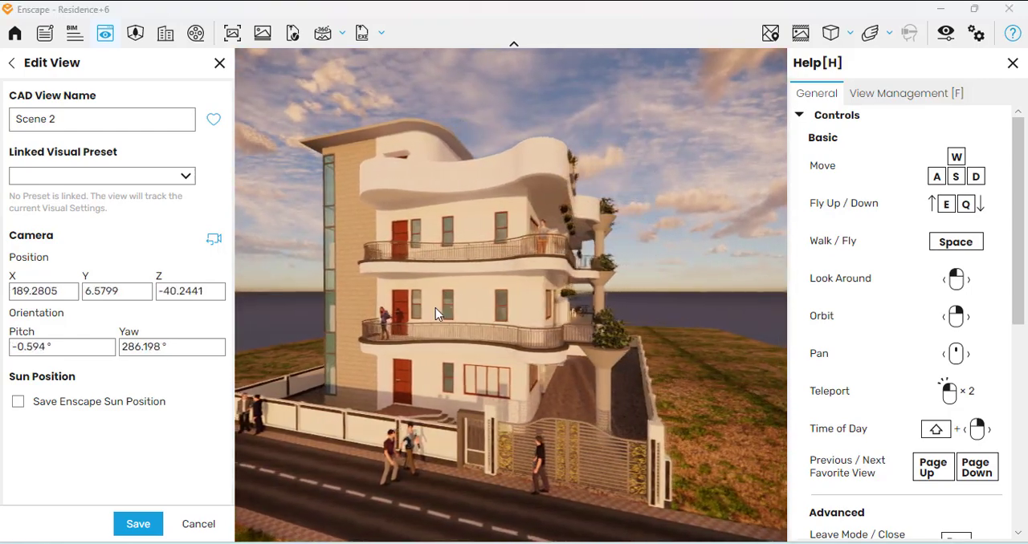
pyautogui.press('d')
pyautogui.moveTo(528, 346)
pyautogui.mouseDown(button='right')
pyautogui.moveTo(482, 331)
pyautogui.moveTo(537, 346)
pyautogui.mouseUp(button='right')
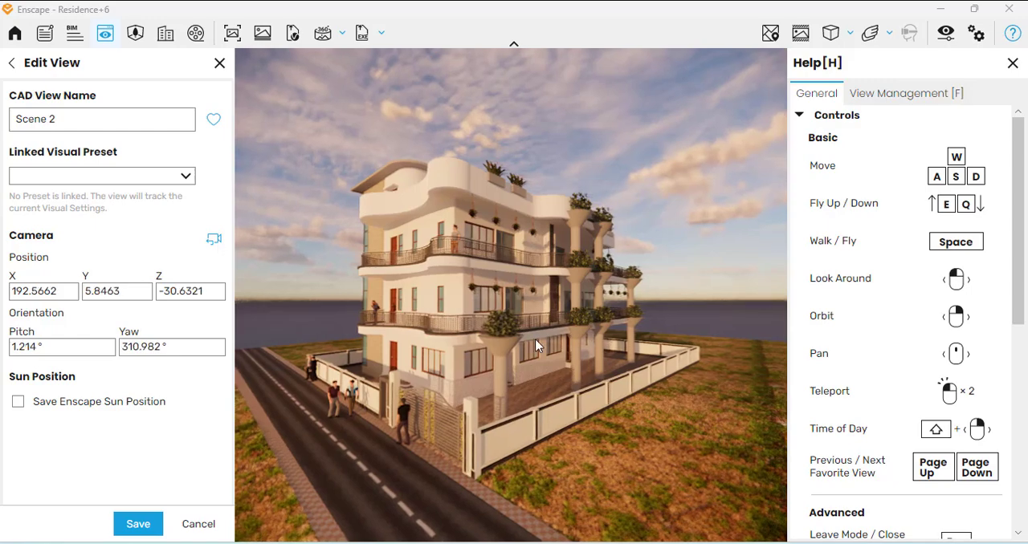
# Enable saving the Enscape sun position for Scene 2 and adjust the sun's altitude and azimuth
pyautogui.click(102, 403)
pyautogui.moveTo(192, 455); pyautogui.dragTo(195, 462)
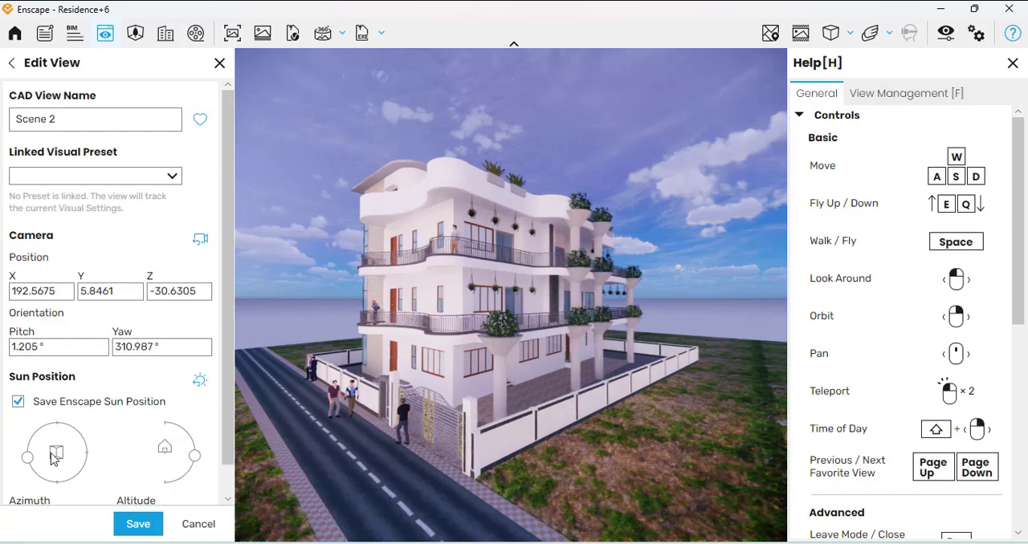
pyautogui.moveTo(27, 462); pyautogui.dragTo(40, 478)
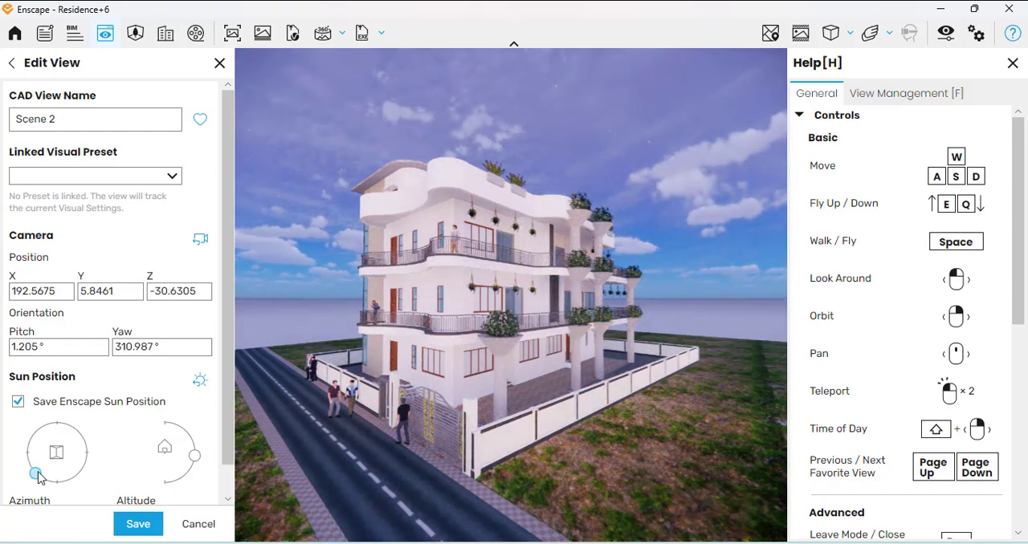
# Examine the residence in the new light from a lower viewpoint, facing its side columns and boundary wall
pyautogui.scroll(3, 490, 397)
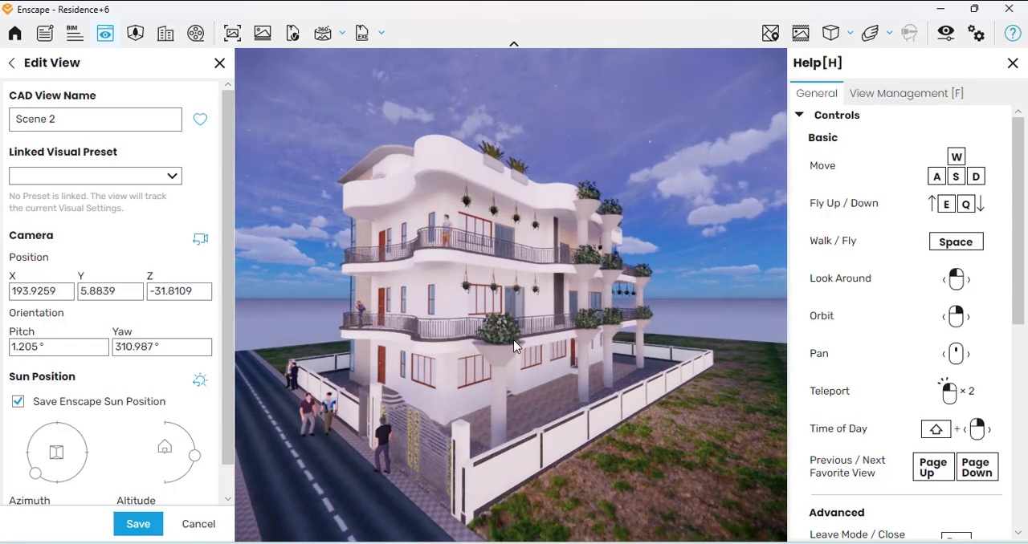
pyautogui.moveTo(516, 342); pyautogui.dragTo(518, 346, button='middle')
pyautogui.moveTo(526, 384); pyautogui.dragTo(533, 355, button='middle')
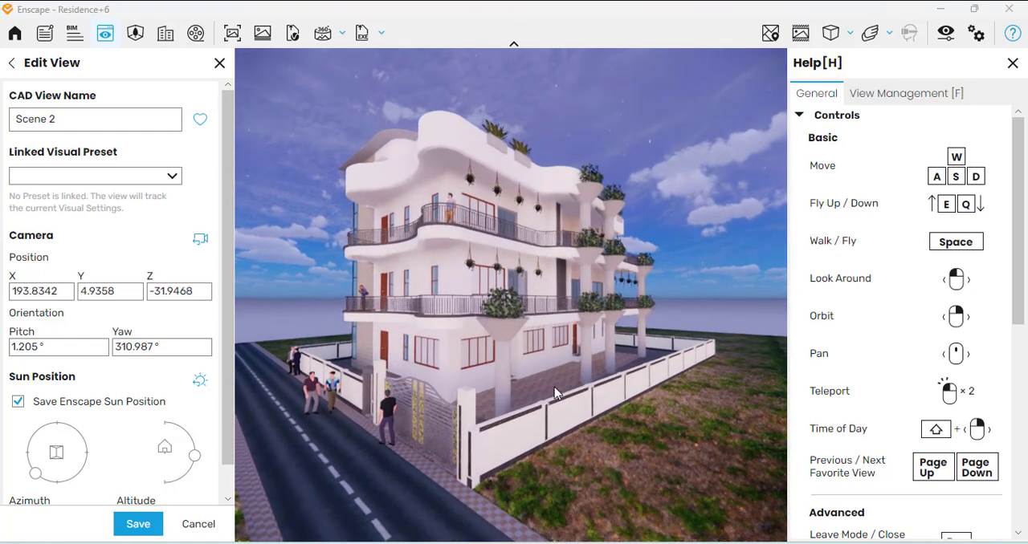
pyautogui.moveTo(564, 415); pyautogui.dragTo(567, 414, button='middle')
pyautogui.moveTo(567, 414); pyautogui.dragTo(518, 401, button='right')
pyautogui.press('d')
pyautogui.press('w')
pyautogui.press('d')
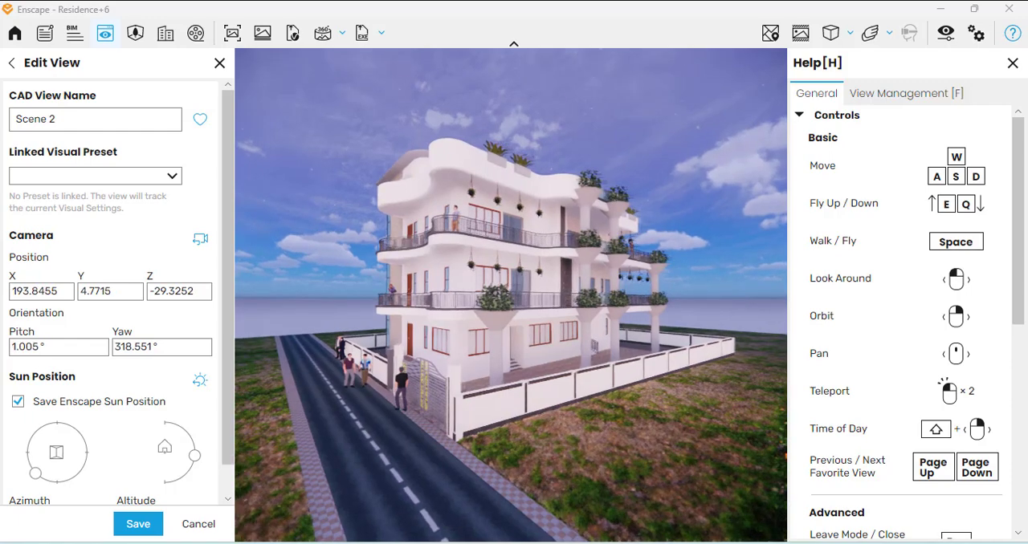
pyautogui.scroll(3, 511, 291)
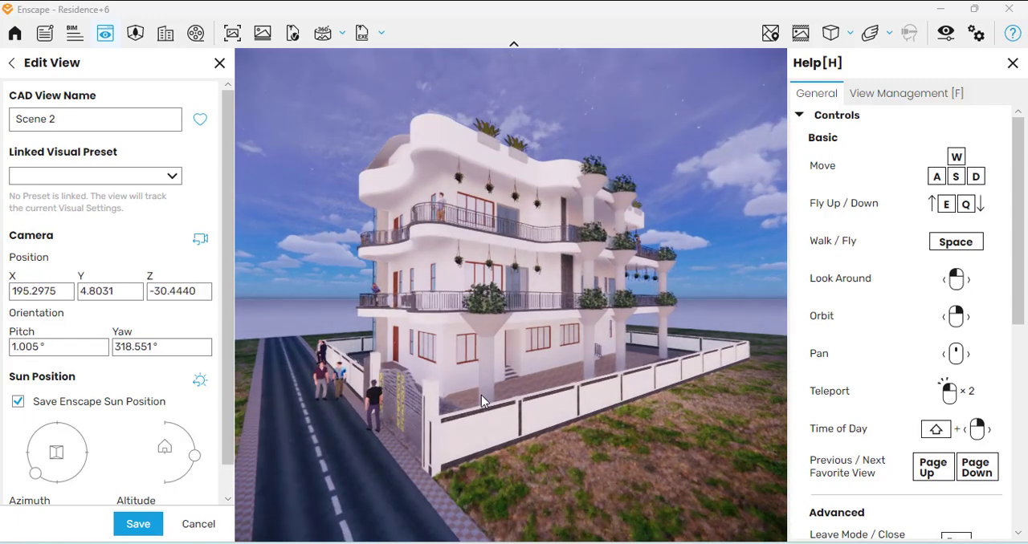
pyautogui.scroll(-1, 481, 395)
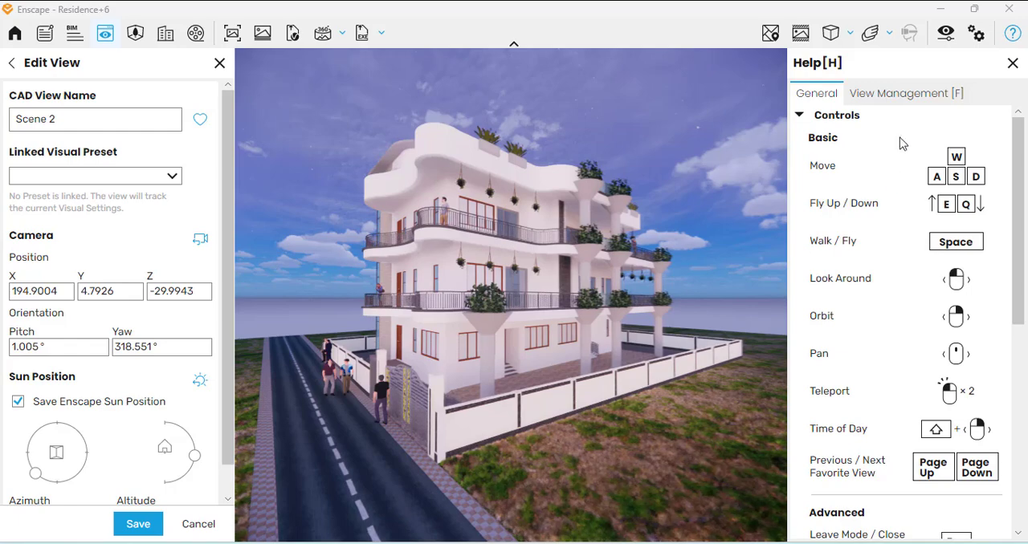
# In the visual settings for the sky, set horizon rotation to 90°, cloud density to 25% and contrails to 10
pyautogui.click(948, 33)
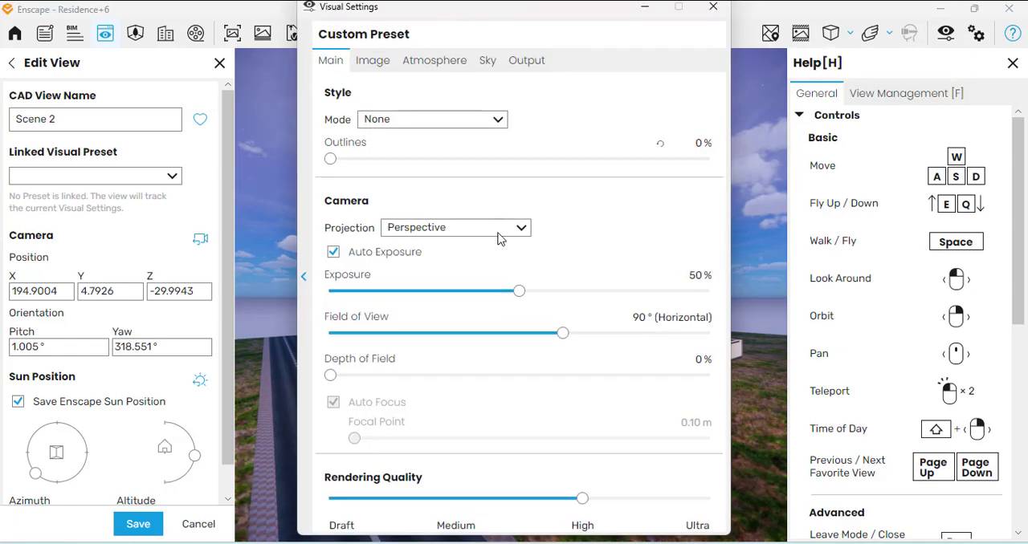
pyautogui.click(486, 63)
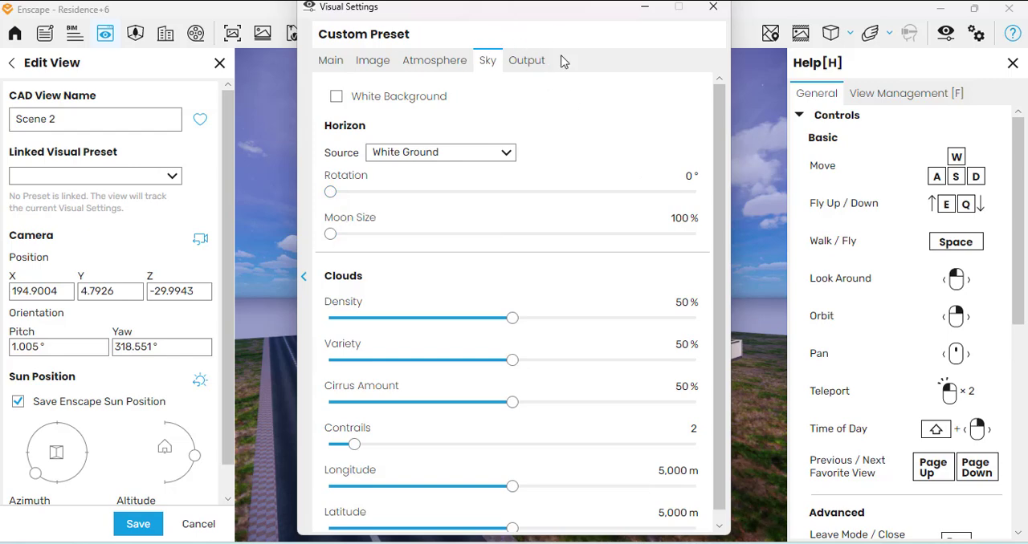
pyautogui.moveTo(552, 22); pyautogui.dragTo(269, 86)
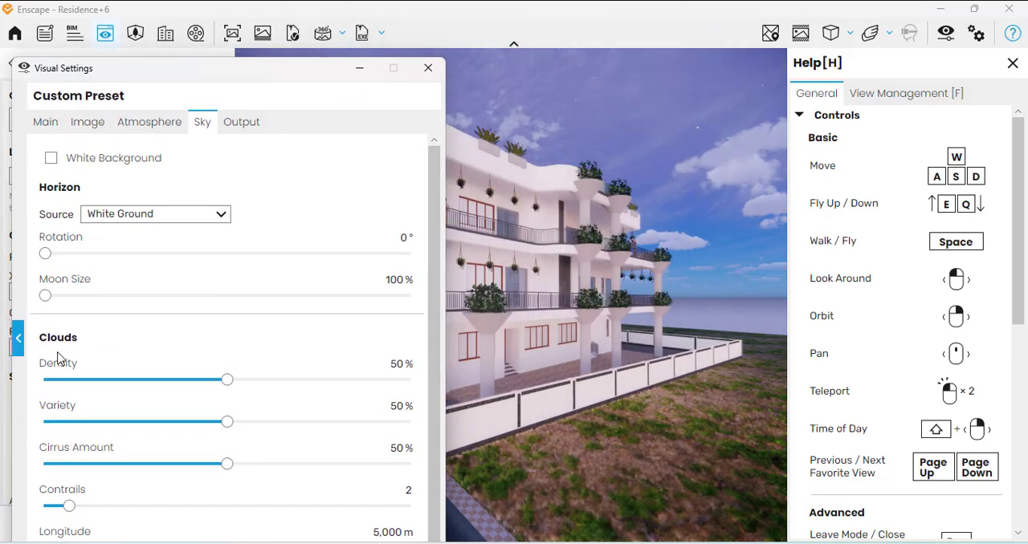
pyautogui.moveTo(46, 253); pyautogui.dragTo(138, 267)
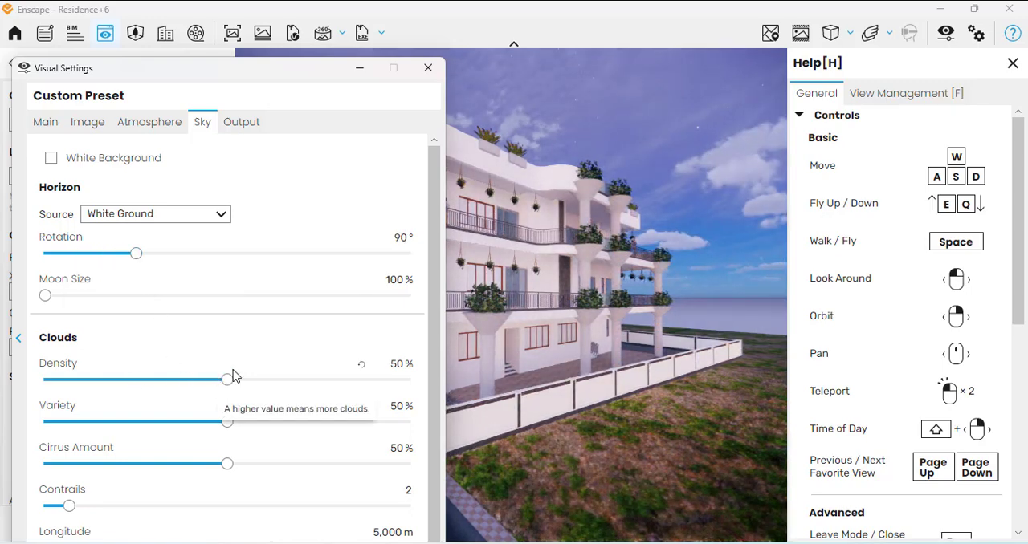
pyautogui.moveTo(229, 386); pyautogui.dragTo(109, 385)
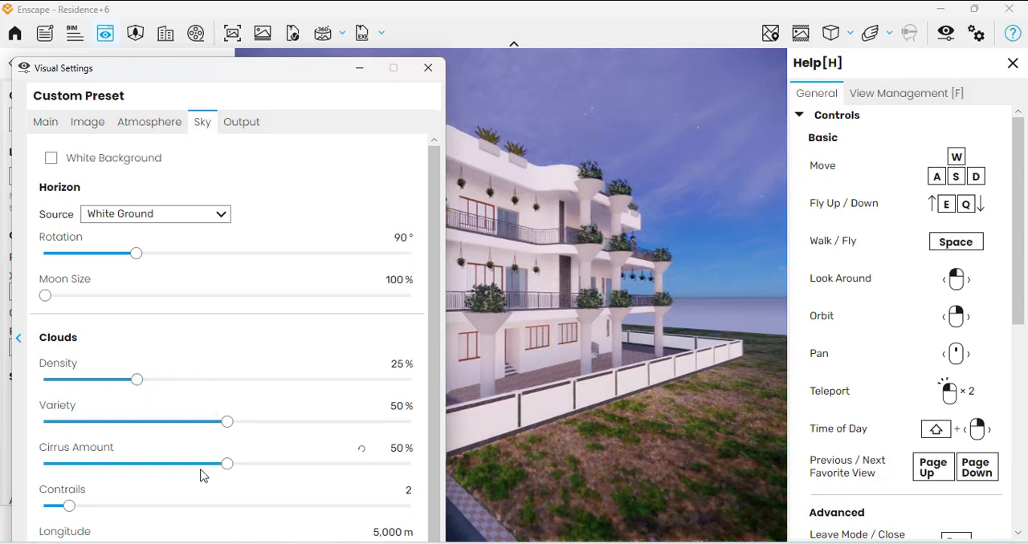
pyautogui.moveTo(190, 511)
pyautogui.mouseDown()
pyautogui.moveTo(209, 511)
pyautogui.moveTo(170, 511)
pyautogui.mouseUp()
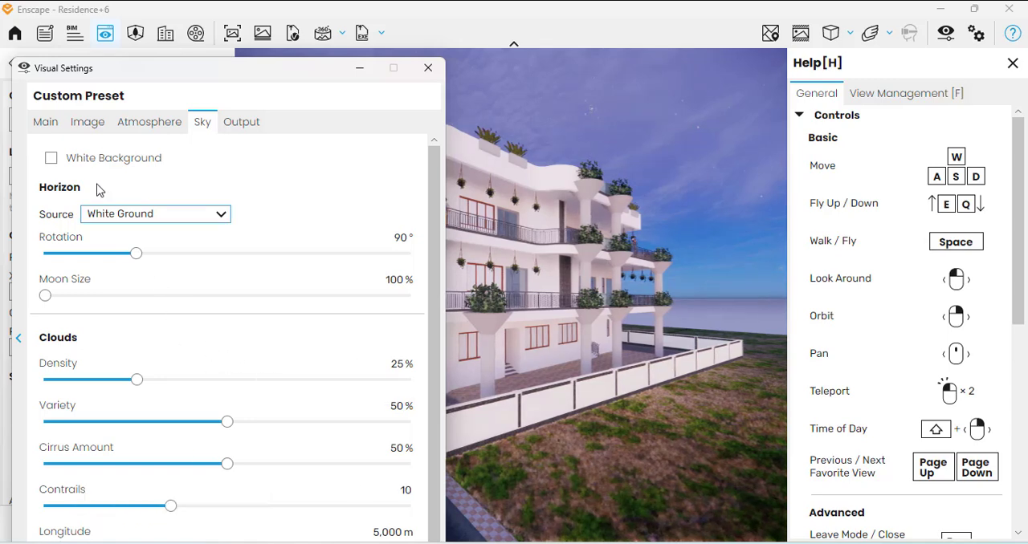
# Set the image corrections to 11% highlights, -5% shadows and a color temperature of 9,198 K
pyautogui.click(83, 123)
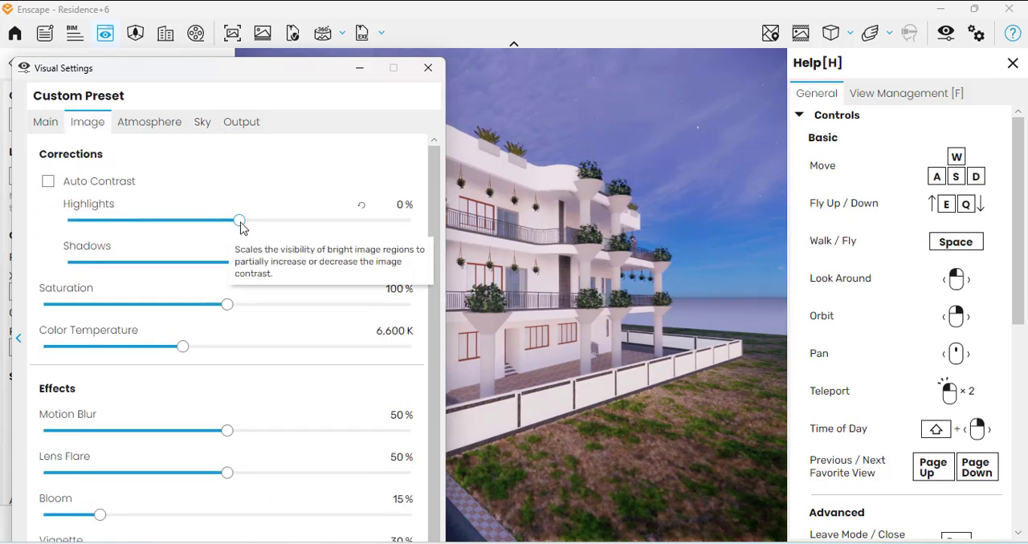
pyautogui.moveTo(239, 220); pyautogui.dragTo(297, 248)
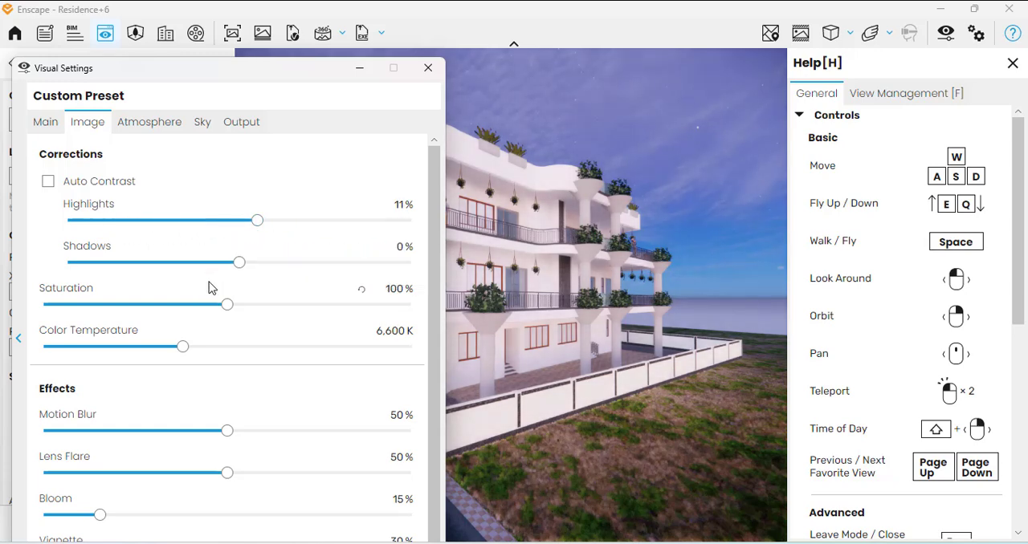
pyautogui.moveTo(241, 268); pyautogui.dragTo(103, 290)
pyautogui.moveTo(202, 295); pyautogui.dragTo(232, 297)
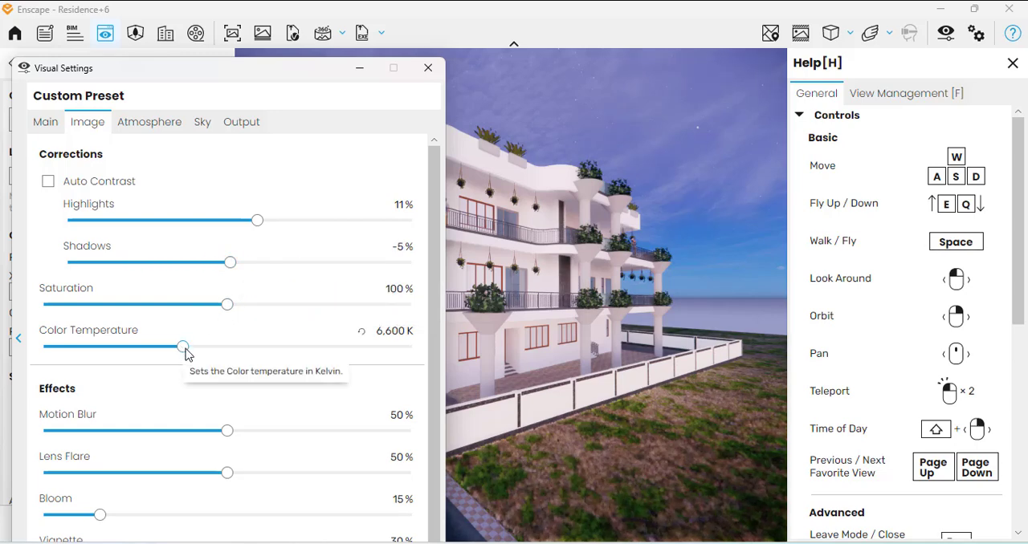
pyautogui.moveTo(188, 351); pyautogui.dragTo(281, 357)
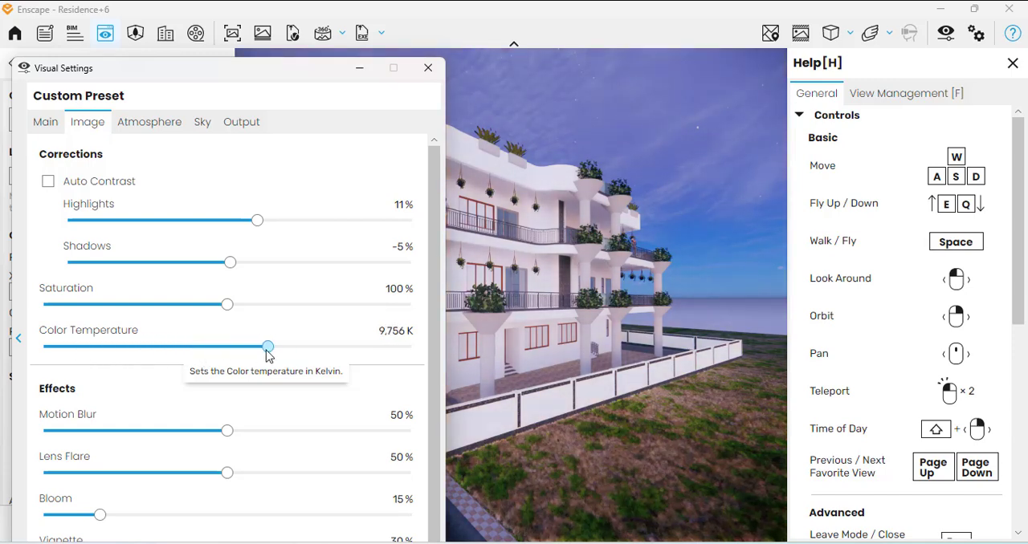
# Set the motion blur effect to 15% and minimize the Visual Settings window
pyautogui.scroll(-1, 229, 408)
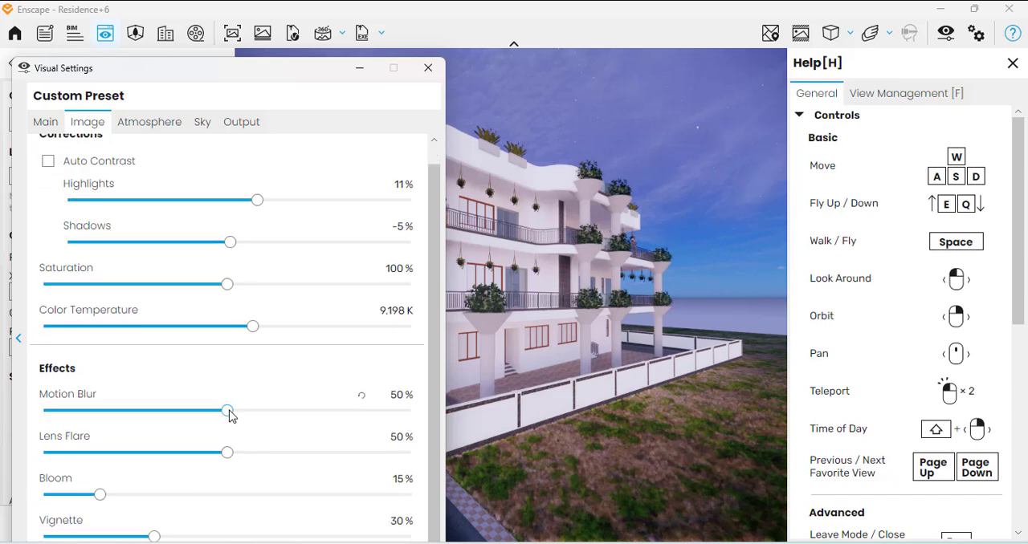
pyautogui.moveTo(228, 411); pyautogui.dragTo(128, 411)
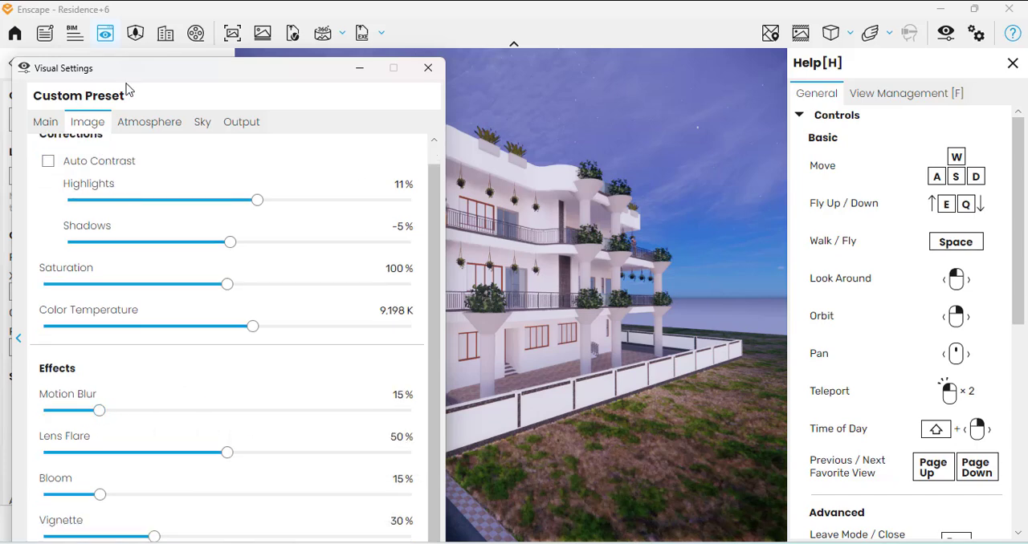
pyautogui.click(358, 71)
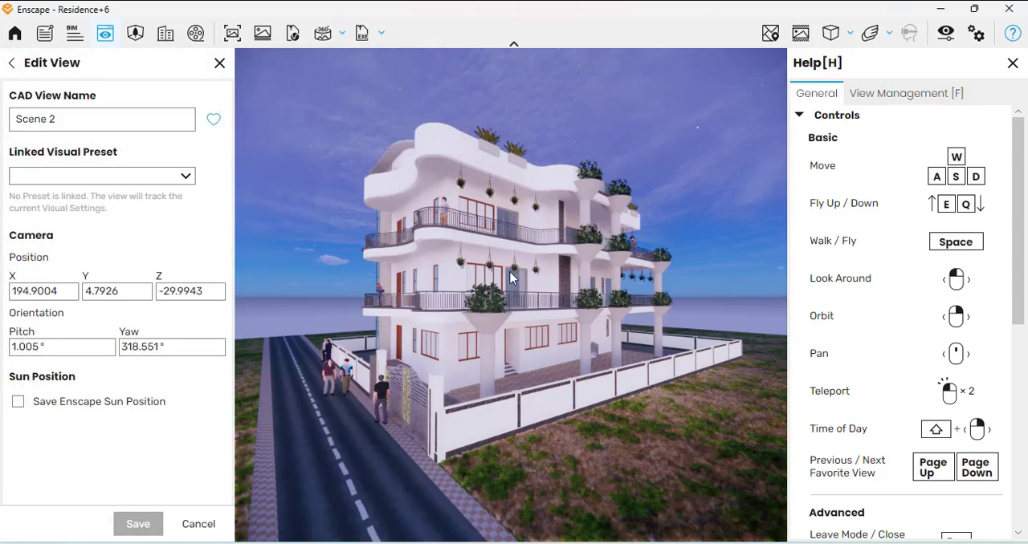
# Examine the residence with the new visual settings, circling from the side columns past the gate to the front facade
pyautogui.press('w')
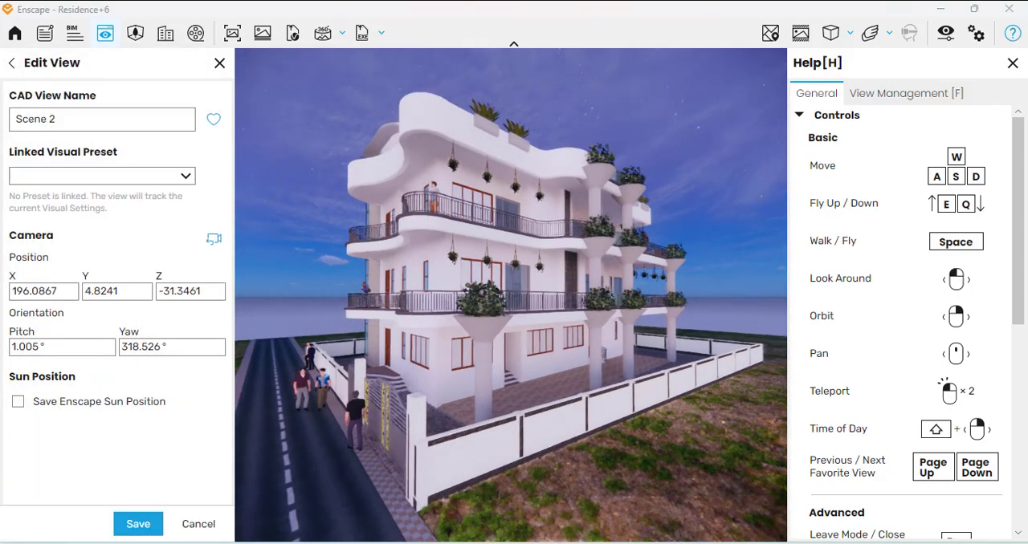
pyautogui.moveTo(450, 365); pyautogui.dragTo(554, 368, button='right')
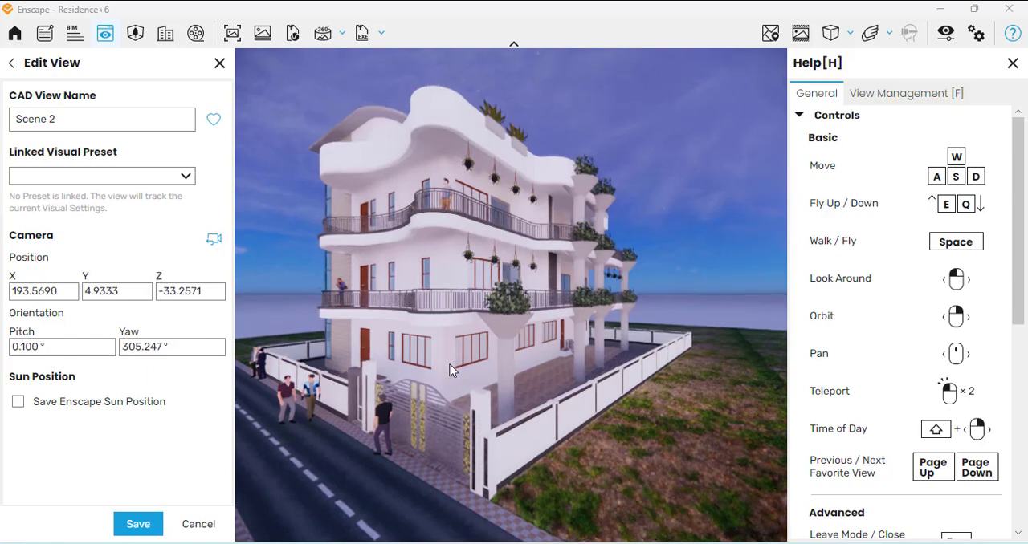
pyautogui.scroll(-2, 442, 385)
pyautogui.moveTo(442, 384); pyautogui.dragTo(422, 385, button='middle')
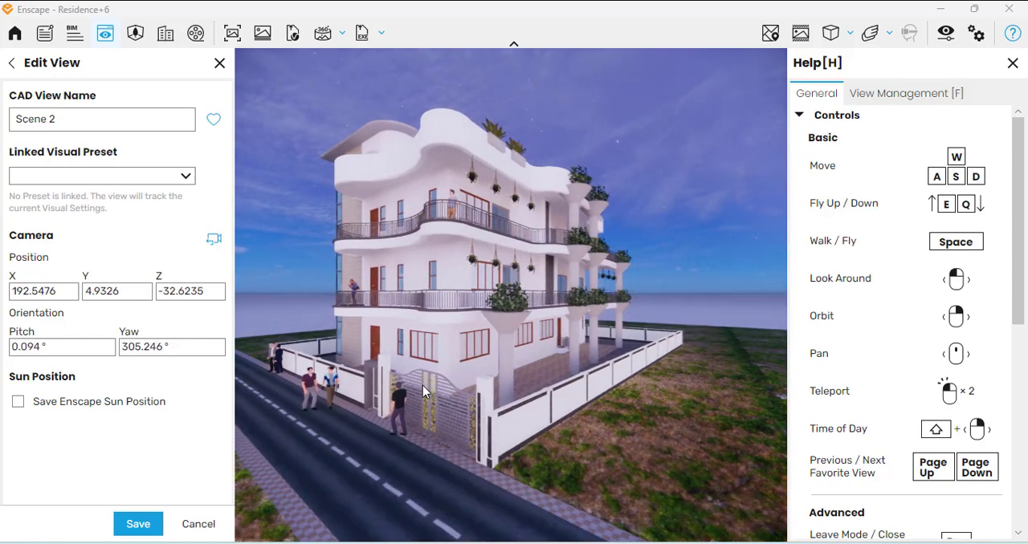
pyautogui.press('a')
pyautogui.moveTo(424, 386); pyautogui.dragTo(575, 385, button='right')
pyautogui.scroll(2, 450, 439)
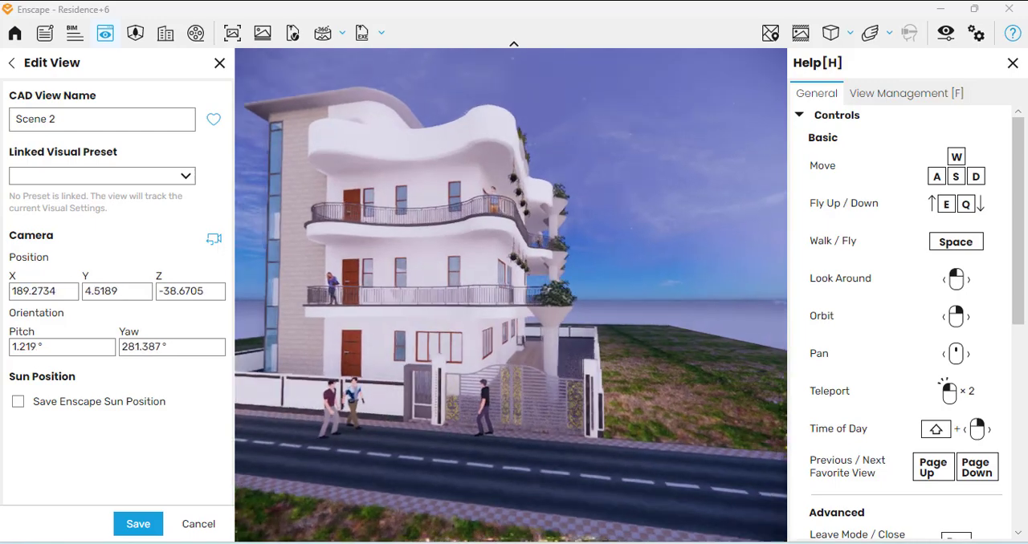
pyautogui.moveTo(509, 443); pyautogui.dragTo(563, 448, button='right')
pyautogui.press('a')
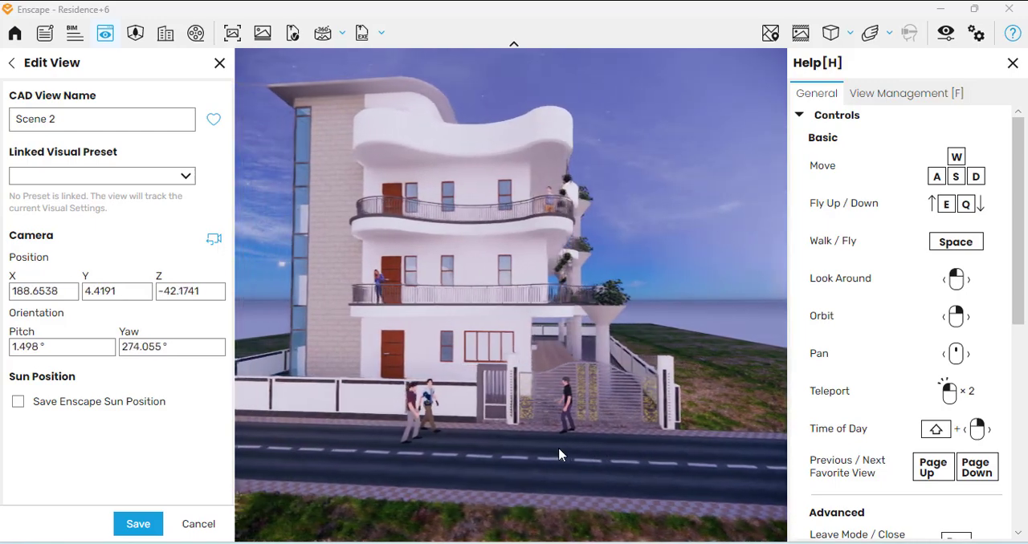
pyautogui.press('a')
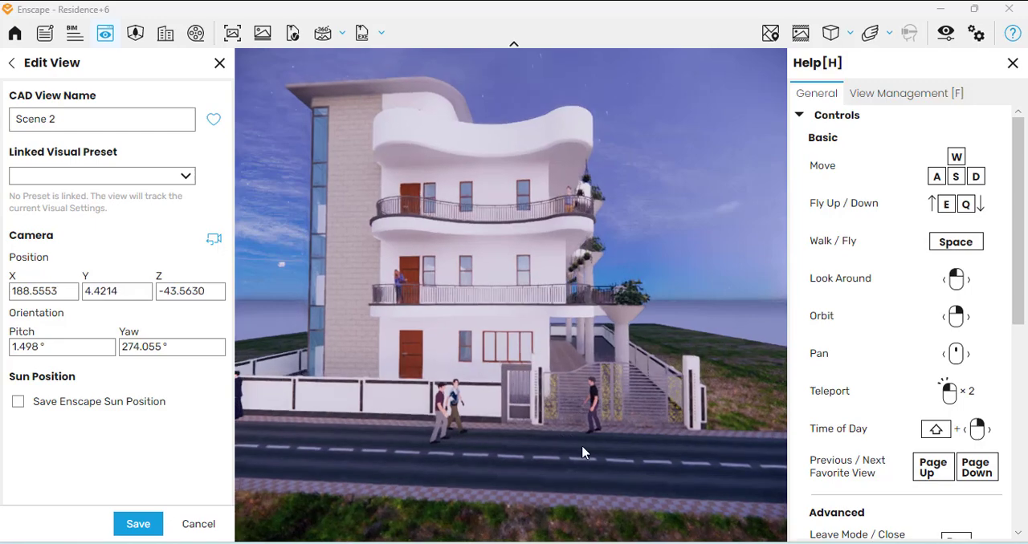
# View the full front elevation of the residence head-on from farther back and higher up
pyautogui.scroll(-4, 554, 417)
pyautogui.press('a')
pyautogui.moveTo(552, 417); pyautogui.dragTo(546, 395, button='right')
pyautogui.press('a')
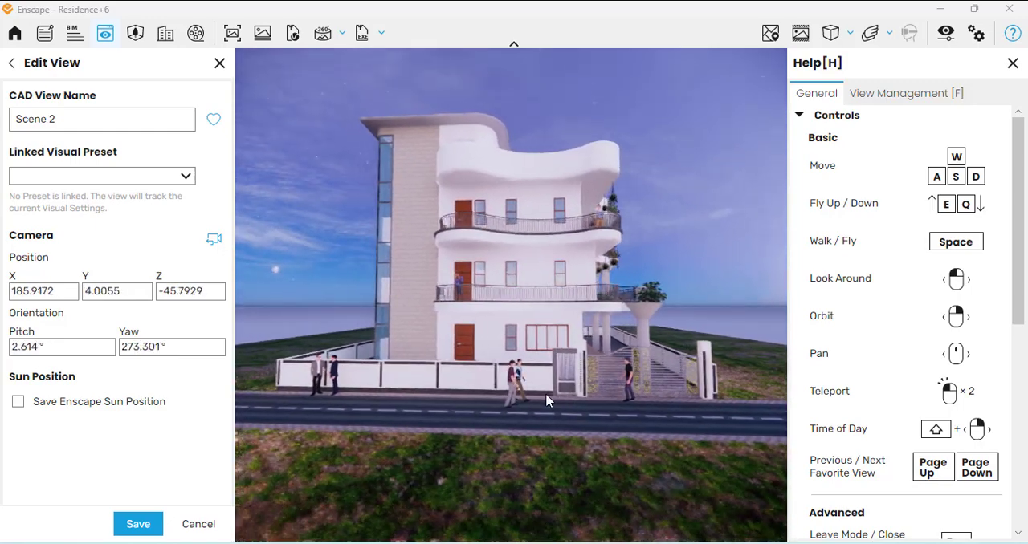
pyautogui.moveTo(546, 396); pyautogui.dragTo(546, 440, button='middle')
pyautogui.moveTo(545, 243); pyautogui.dragTo(542, 273, button='middle')
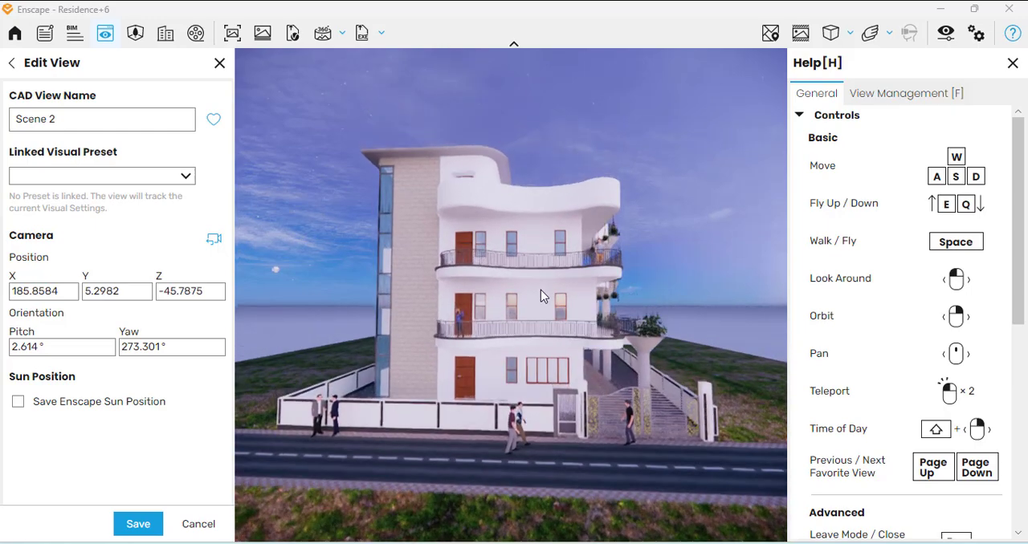
pyautogui.scroll(1, 541, 290)
pyautogui.moveTo(480, 225); pyautogui.dragTo(482, 242, button='middle')
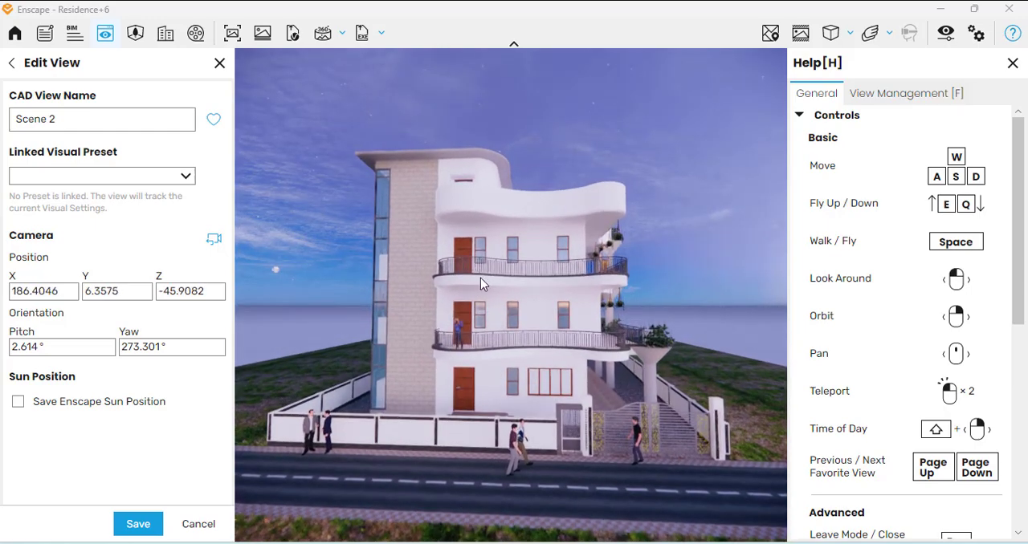
pyautogui.moveTo(480, 278); pyautogui.dragTo(507, 292, button='right')
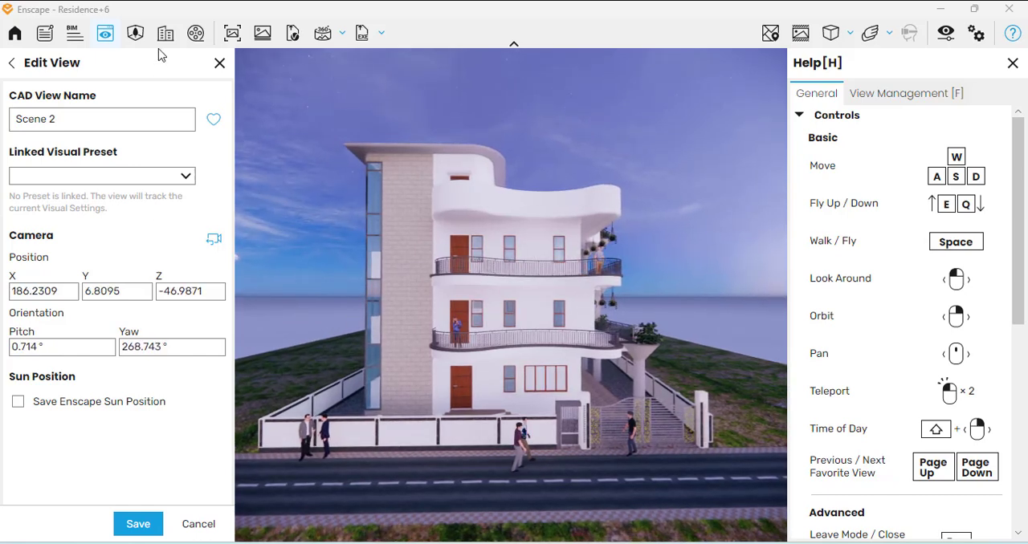
# Open the Asset Library, saving the pending changes to the Scene 2 view
pyautogui.click(137, 37)
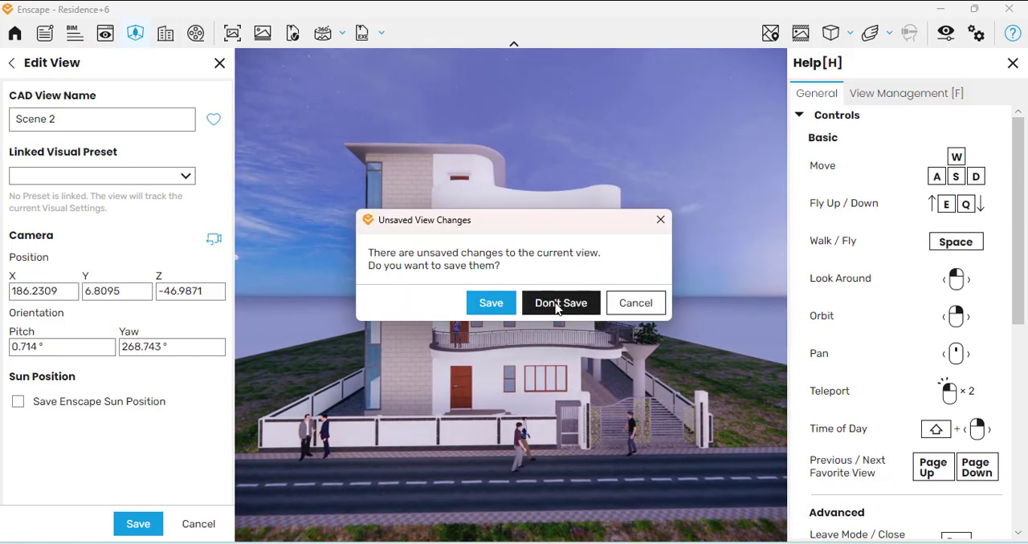
pyautogui.click(489, 303)
pyautogui.press('l')
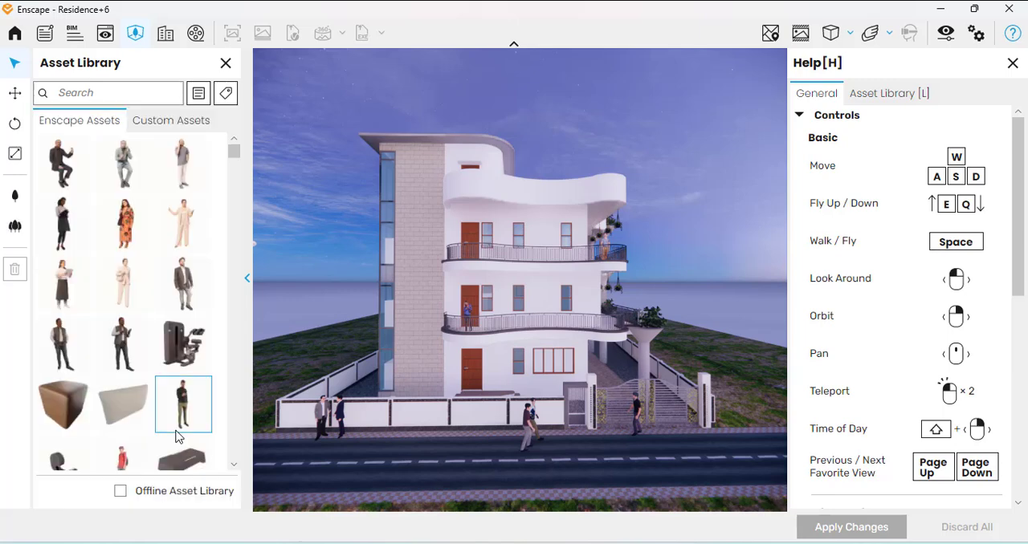
# Choose single asset placement and search the Enscape assets for "tree"
pyautogui.click(15, 226)
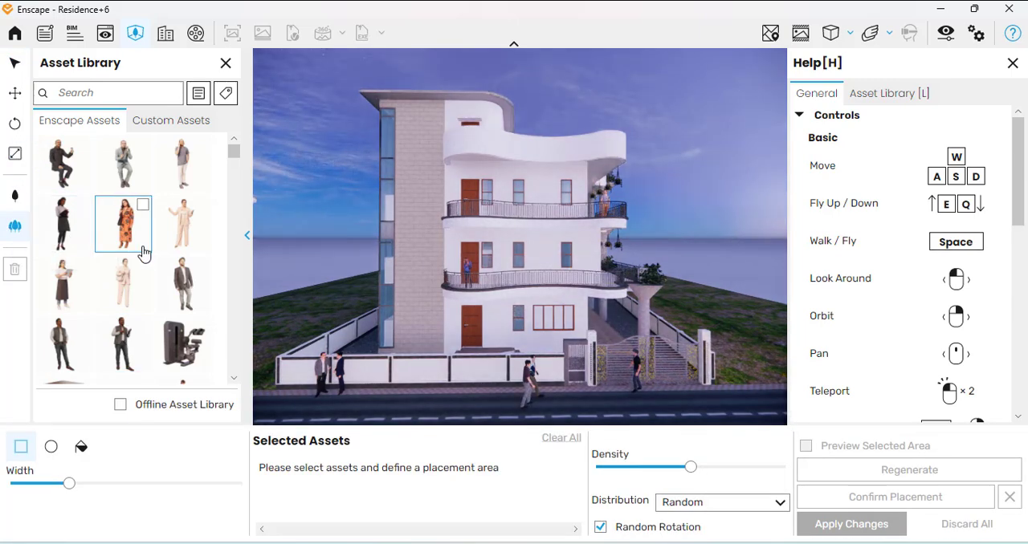
pyautogui.click(16, 199)
pyautogui.scroll(-5, 123, 263)
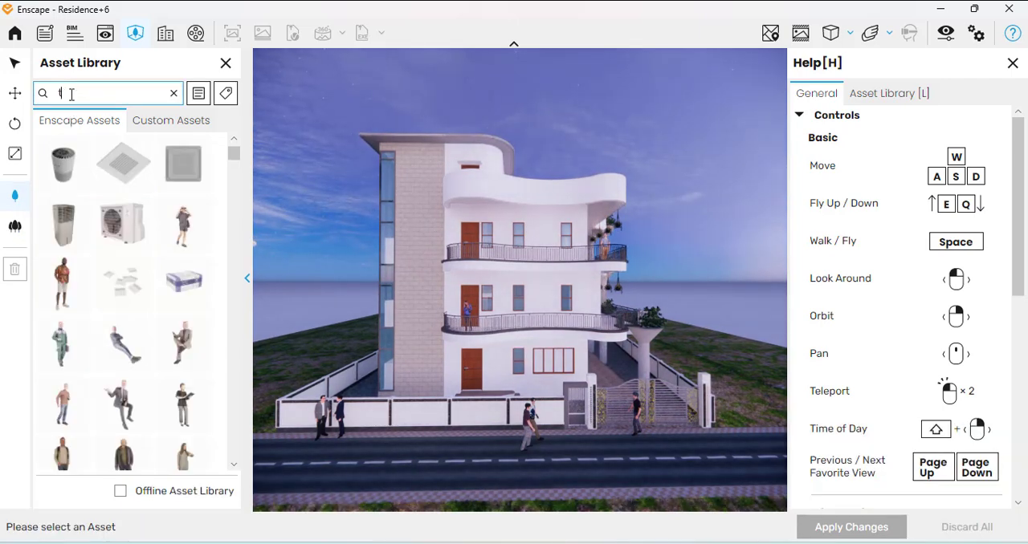
pyautogui.write('ee')
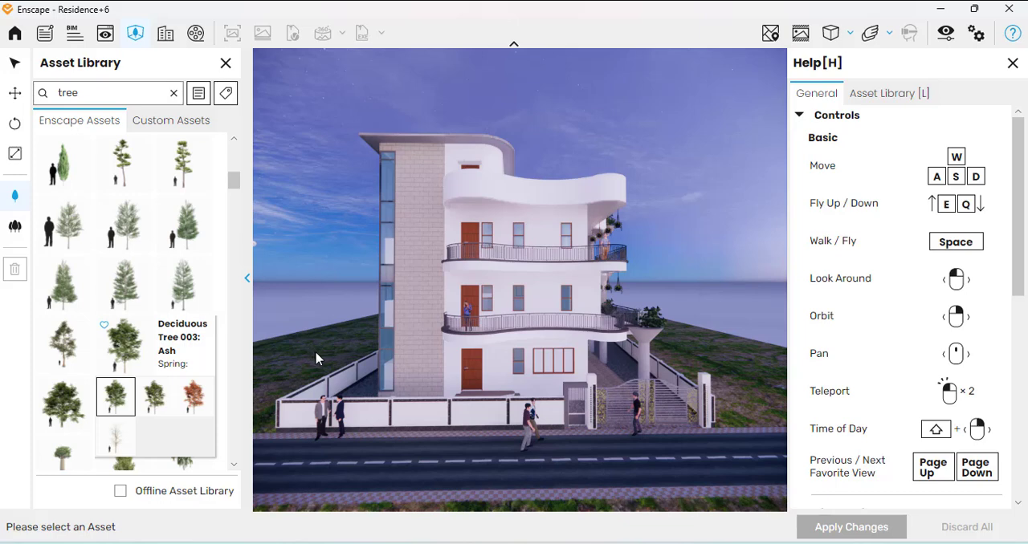
# Place a Deciduous Tree 003: Ash on the grass on each side of the residence
pyautogui.click(115, 397)
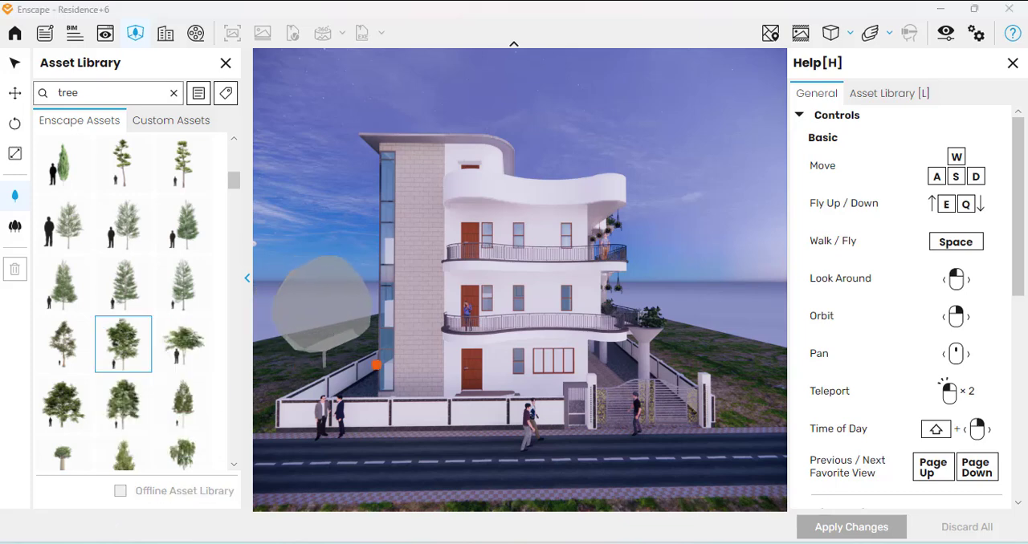
pyautogui.click(300, 368)
pyautogui.click(729, 371)
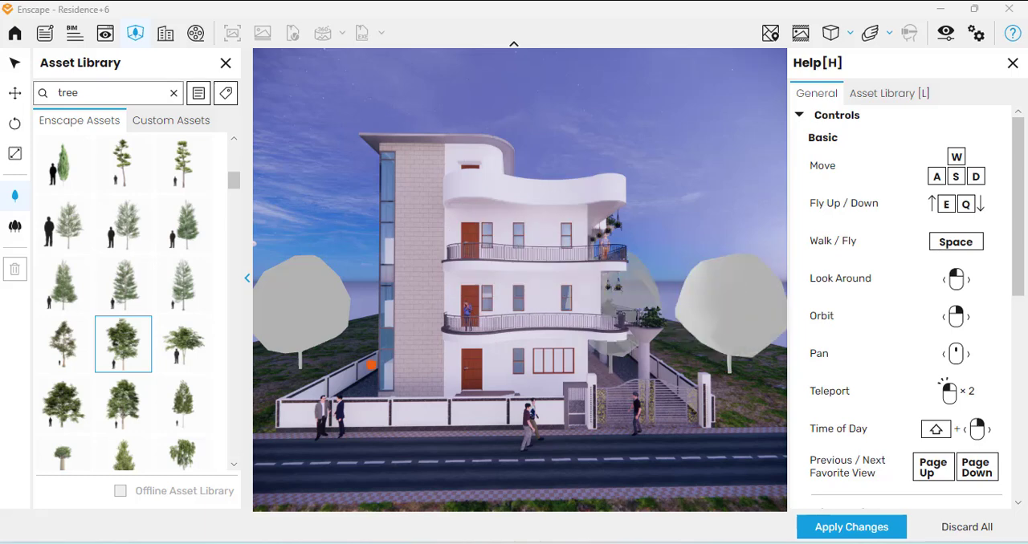
# Add a Deciduous Tree 018: Coral Bark Maple on each side of the house and apply the asset changes
pyautogui.scroll(-3, 75, 390)
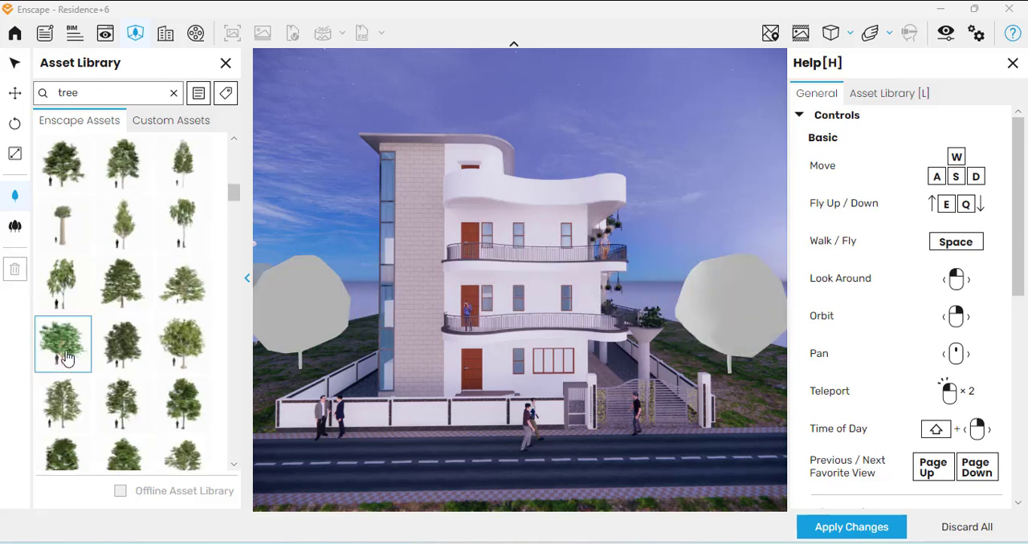
pyautogui.click(55, 336)
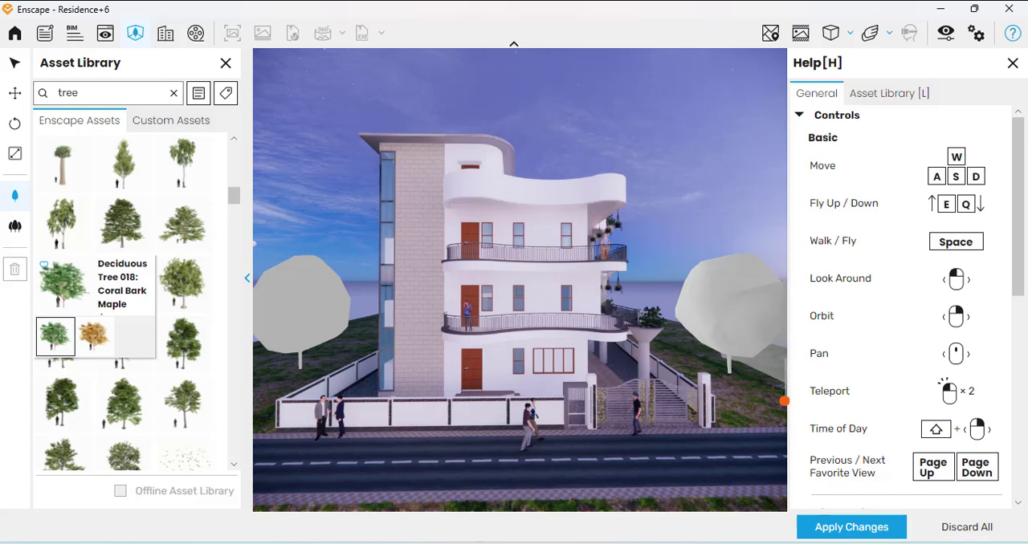
pyautogui.click(775, 329)
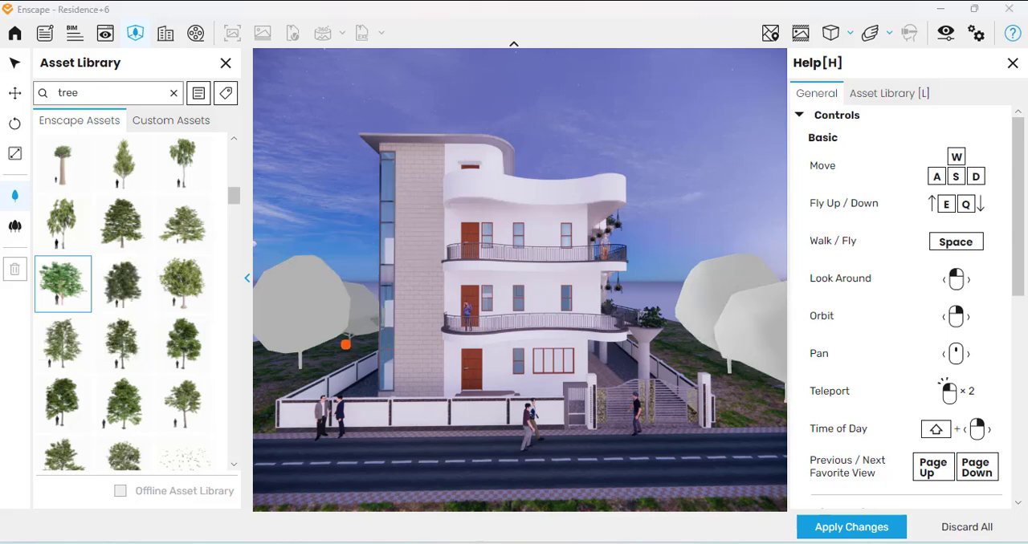
pyautogui.click(299, 365)
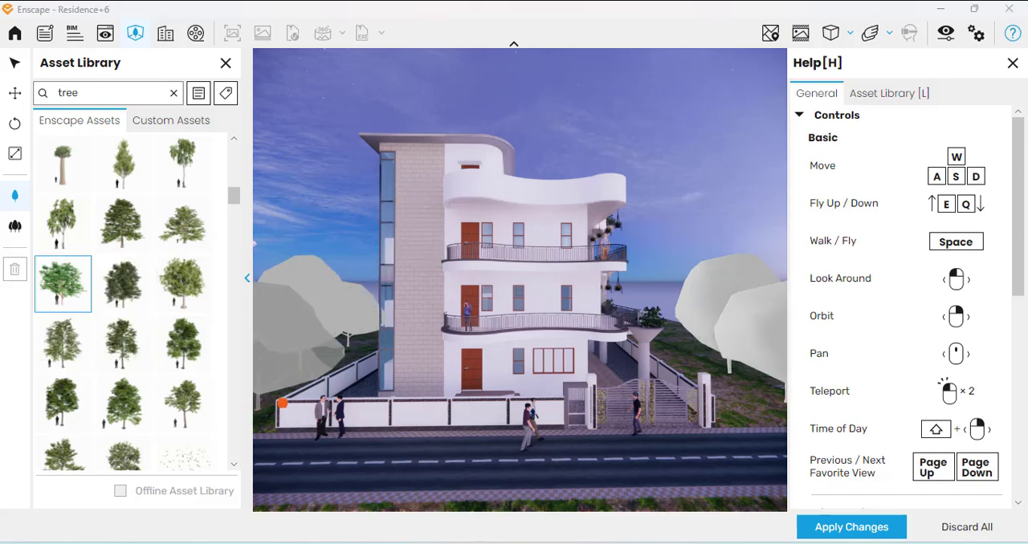
pyautogui.click(851, 527)
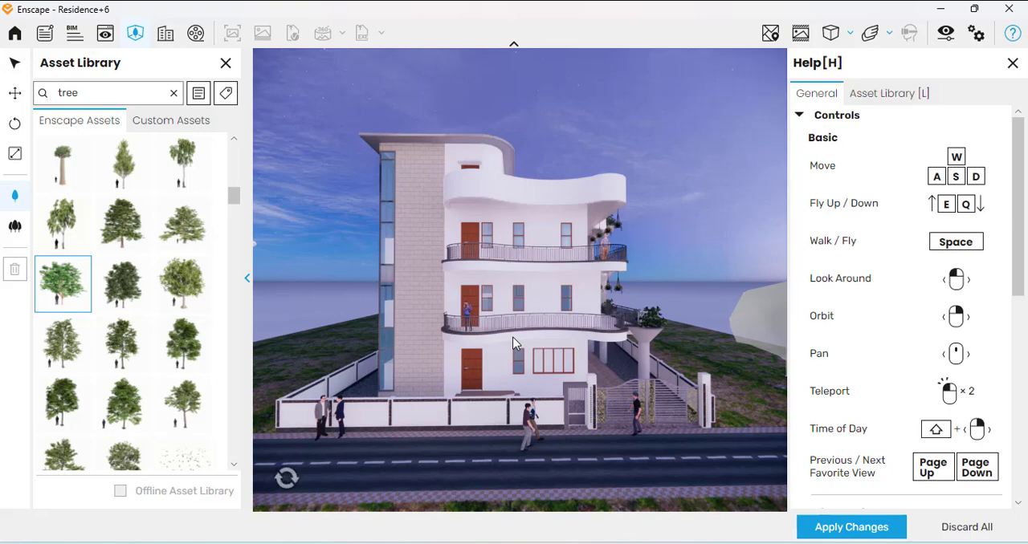
# Place another Coral Bark Maple on the grass behind the boundary wall on the gate side
pyautogui.scroll(-1, 515, 344)
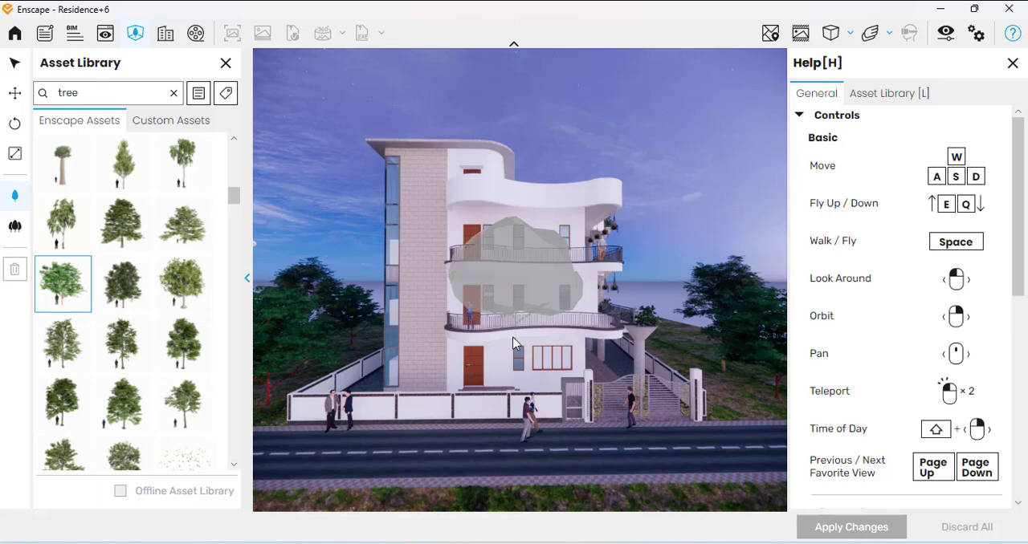
pyautogui.click(673, 344)
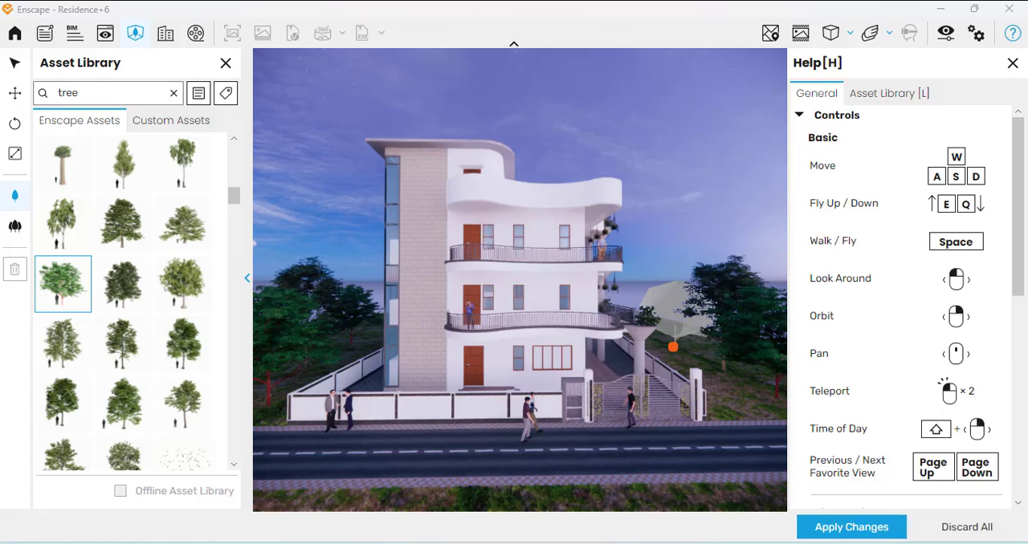
pyautogui.rightClick(760, 412)
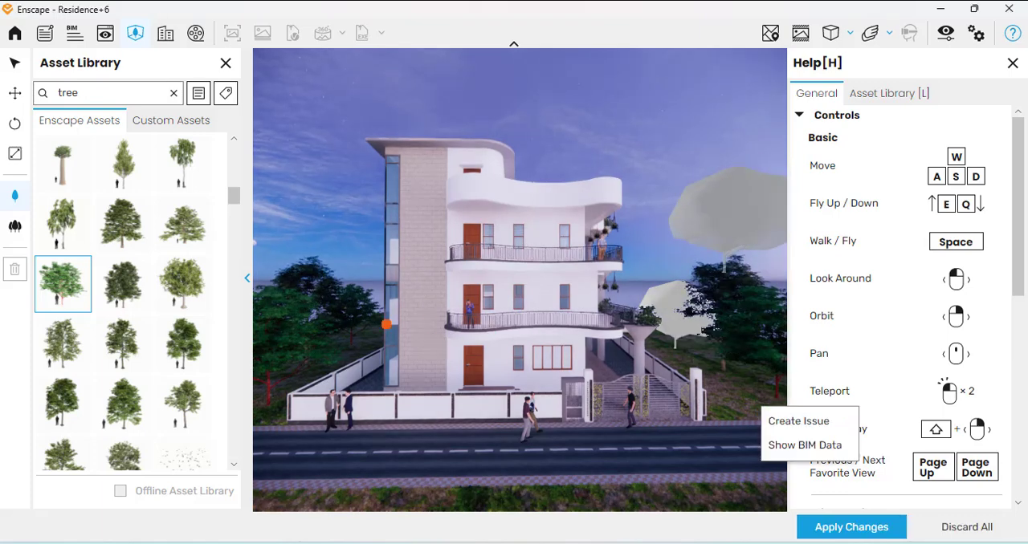
# Search the assets for "flower" and place Flower 087: Erica Ventricosa on the grass just past the gate
pyautogui.click(175, 94)
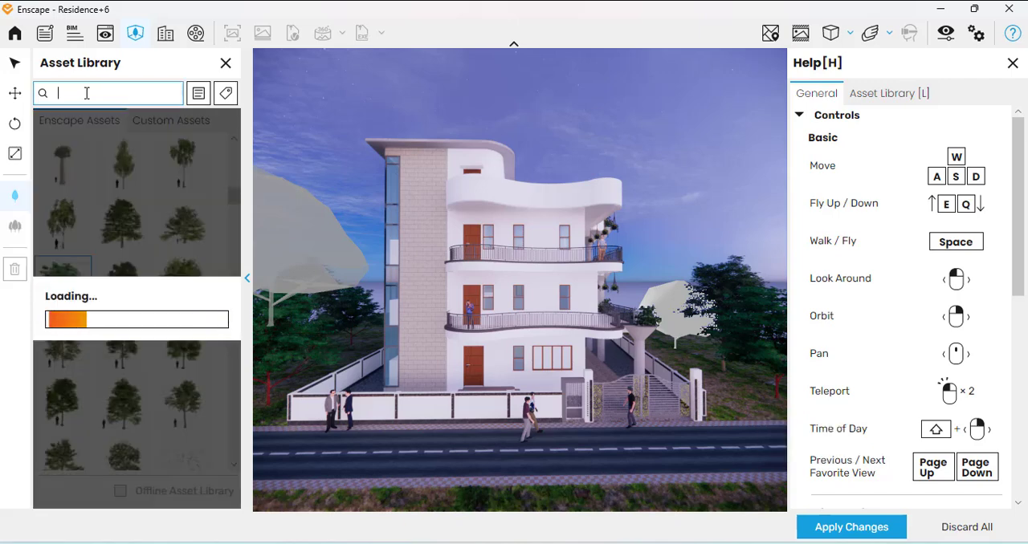
pyautogui.write('flowe')
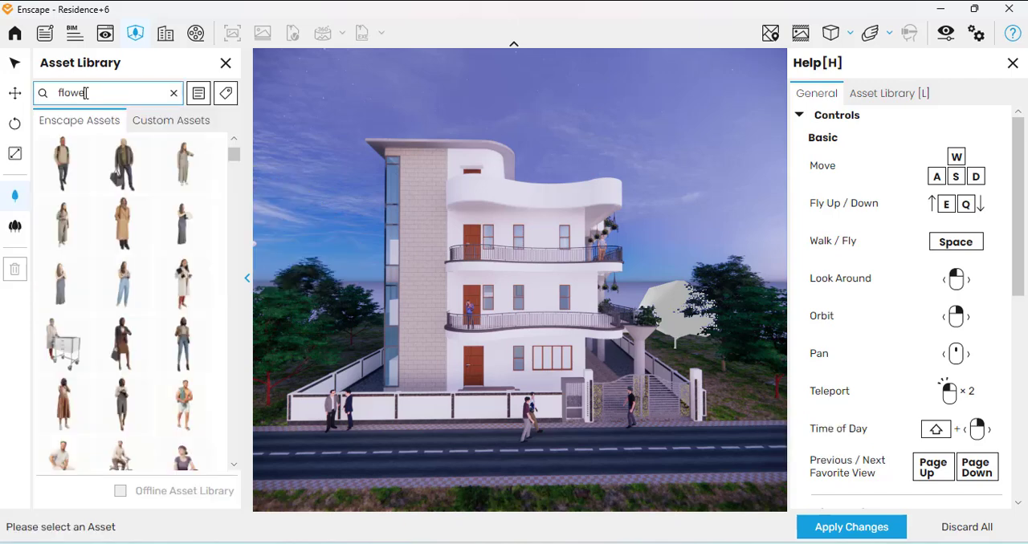
pyautogui.write('r')
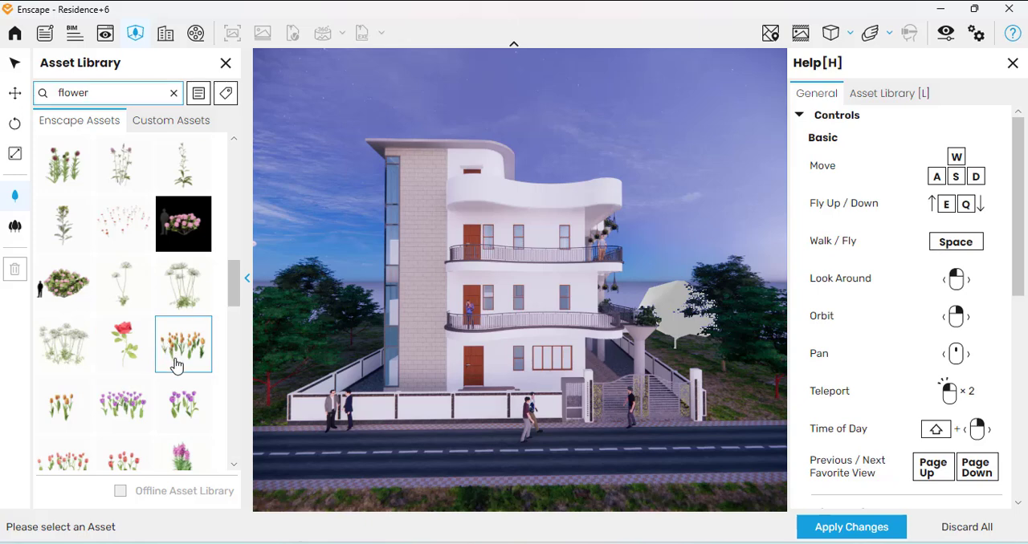
pyautogui.scroll(-3, 211, 329)
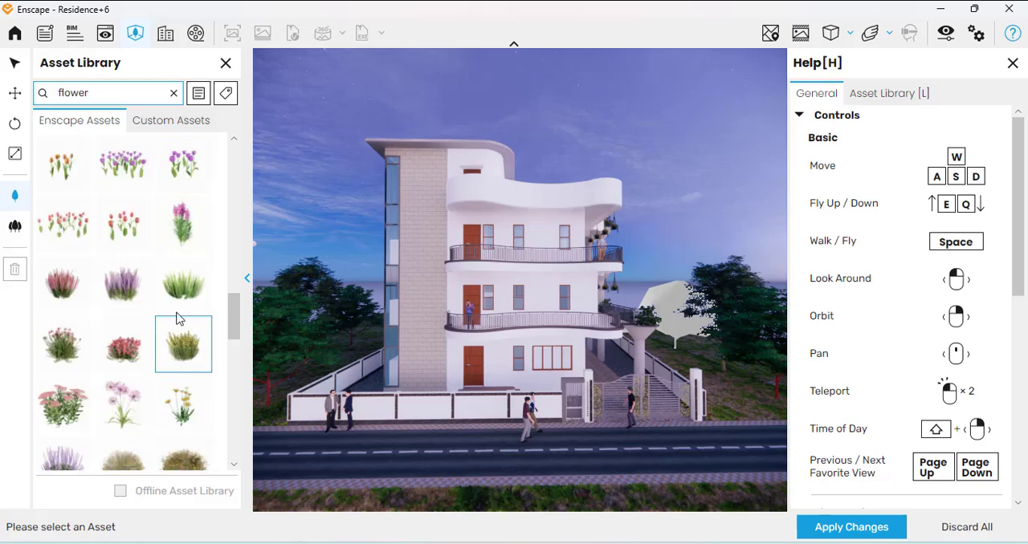
pyautogui.moveTo(133, 343)
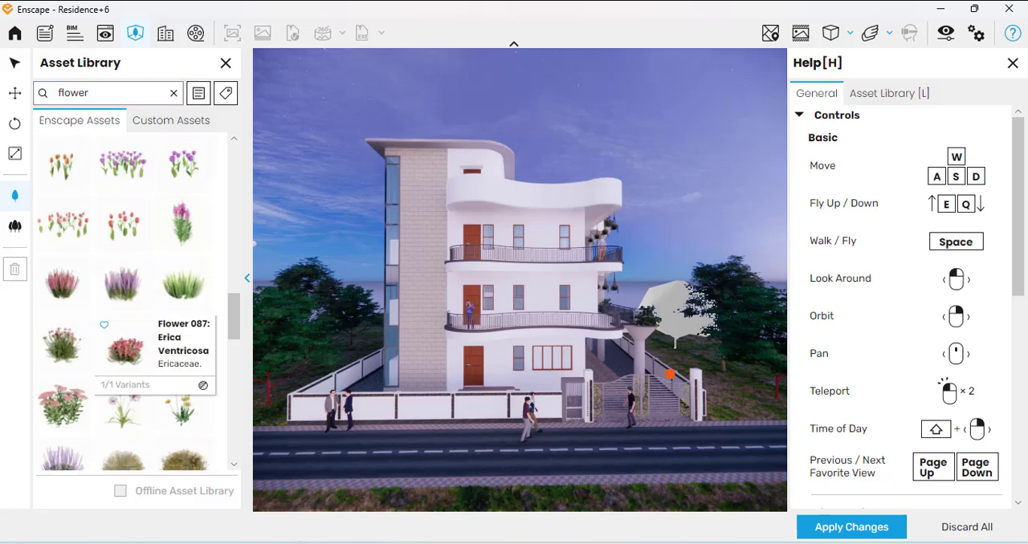
pyautogui.click(738, 414)
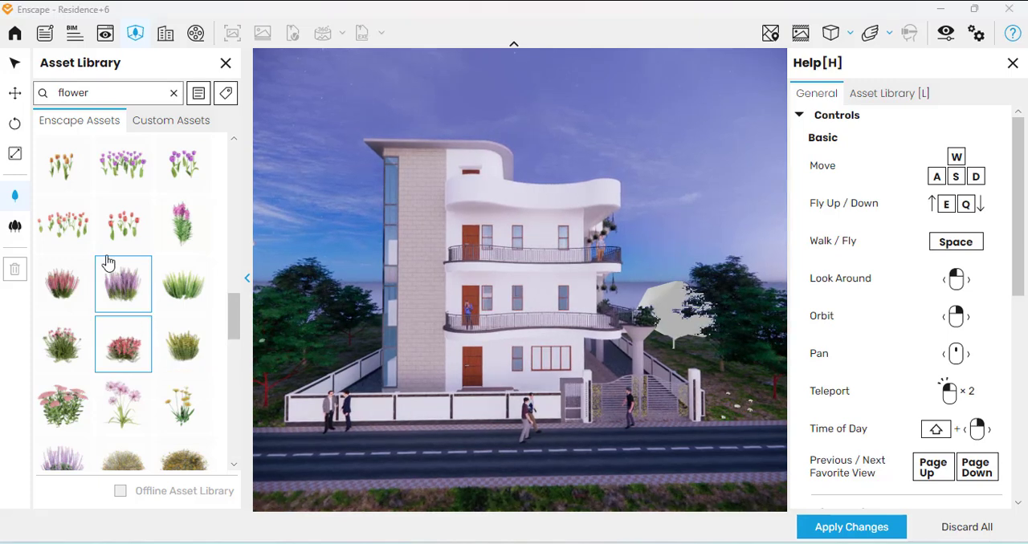
# Place several pink-purple flower clumps on the verge beyond both ends of the front wall and apply the changes
pyautogui.scroll(5, 115, 236)
pyautogui.scroll(1, 124, 289)
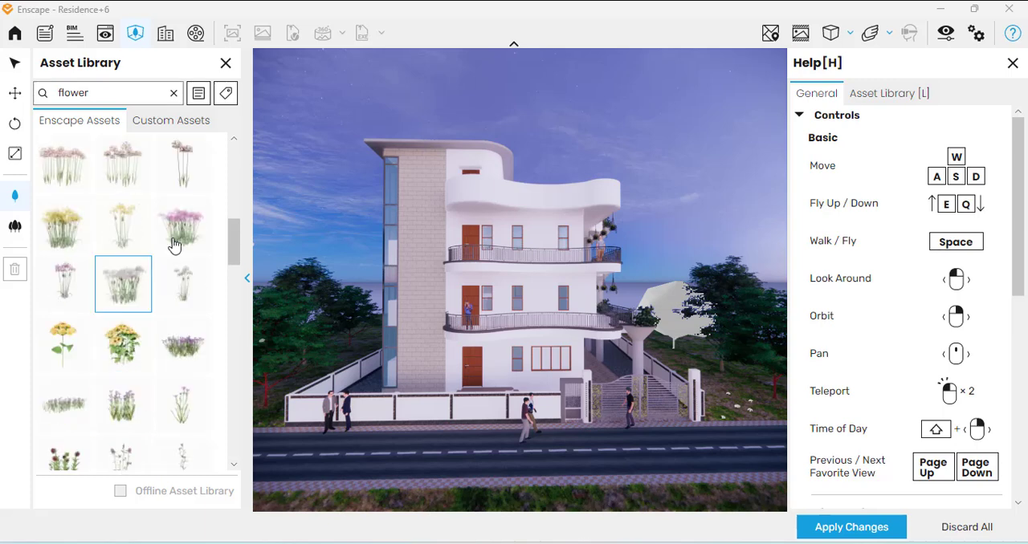
pyautogui.click(183, 224)
pyautogui.click(771, 407)
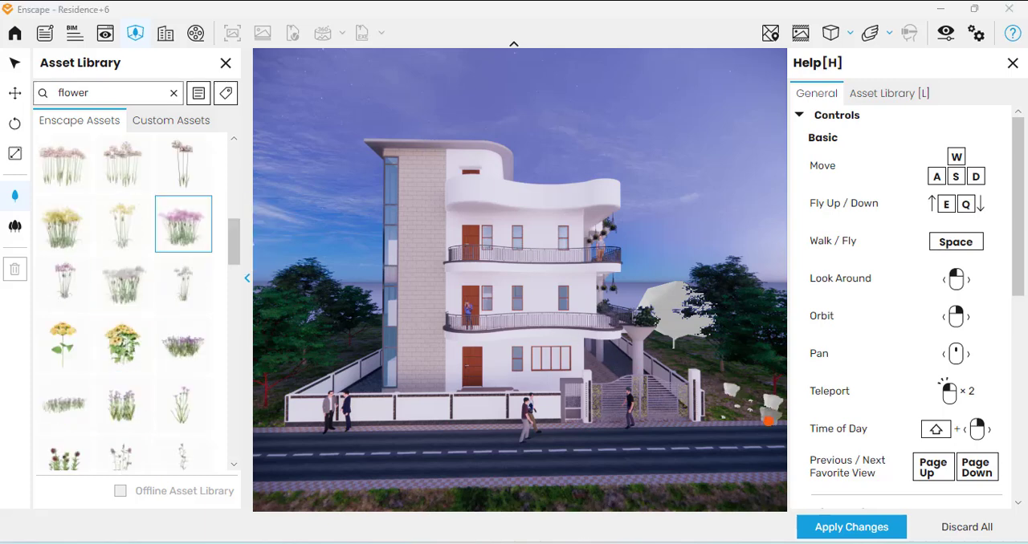
pyautogui.click(771, 420)
pyautogui.click(740, 414)
pyautogui.click(273, 418)
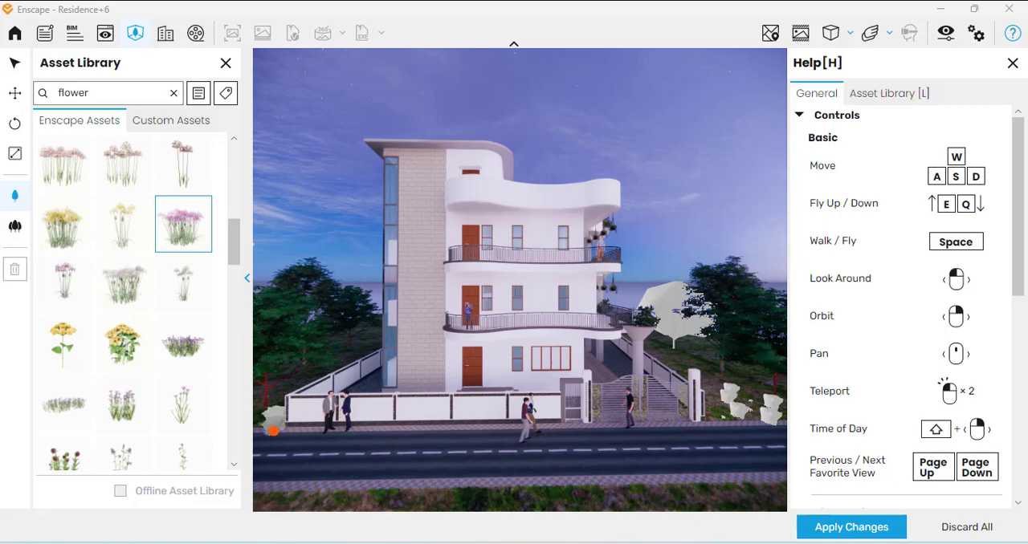
pyautogui.click(853, 528)
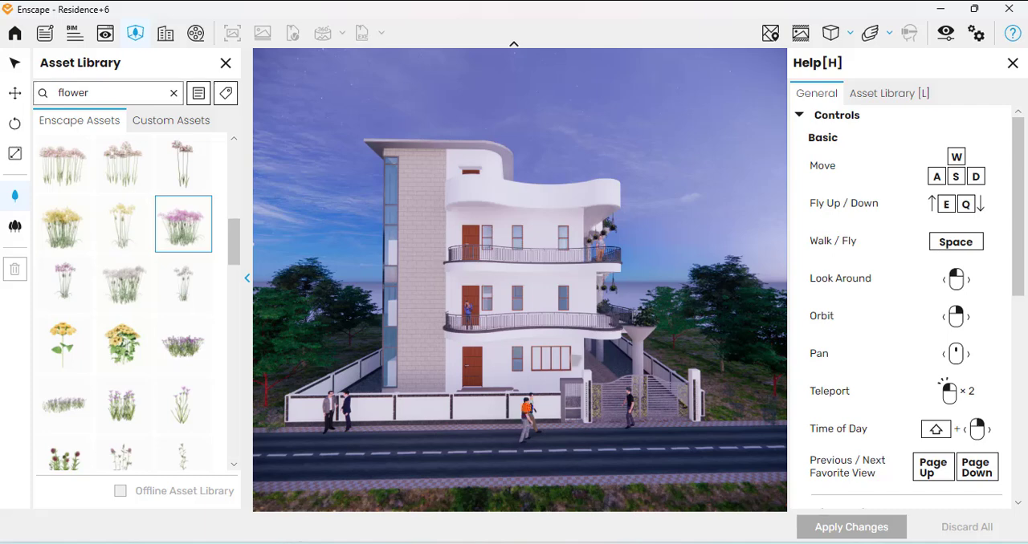
# Examine the planted front elevation from a slightly closer and lower viewpoint on the street
pyautogui.scroll(2, 503, 444)
pyautogui.scroll(1, 502, 445)
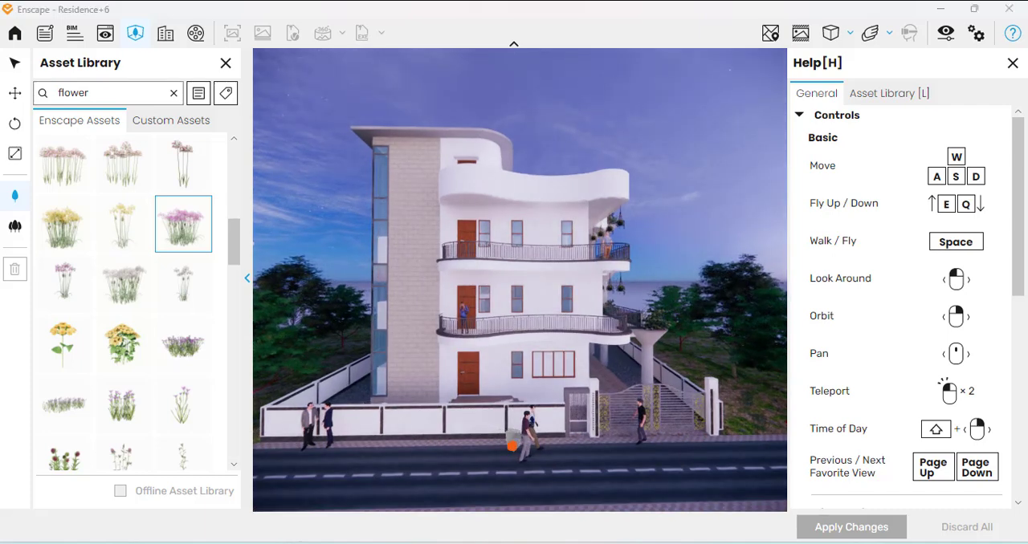
pyautogui.moveTo(503, 446); pyautogui.dragTo(511, 395, button='right')
pyautogui.moveTo(511, 395); pyautogui.dragTo(514, 383, button='middle')
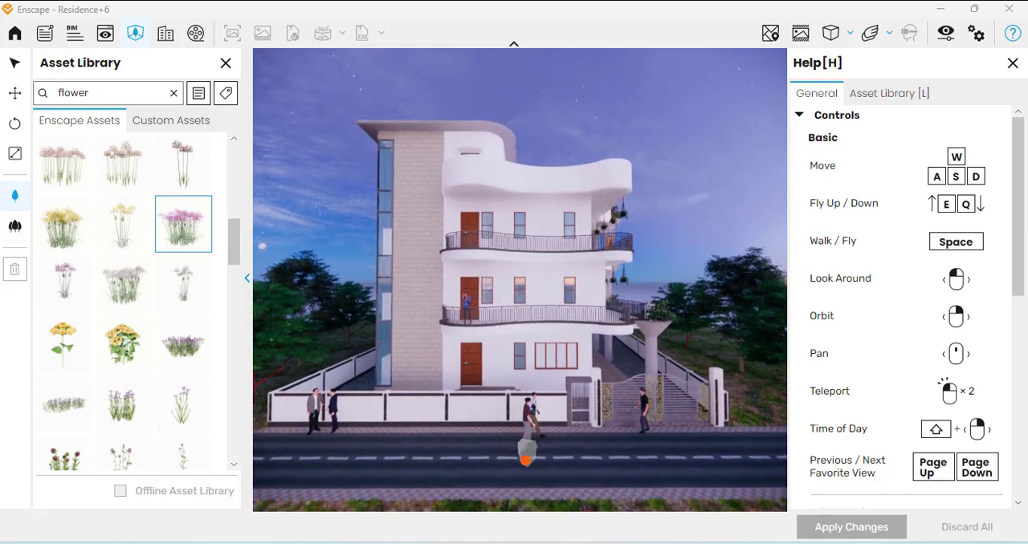
pyautogui.moveTo(520, 432); pyautogui.dragTo(522, 431, button='middle')
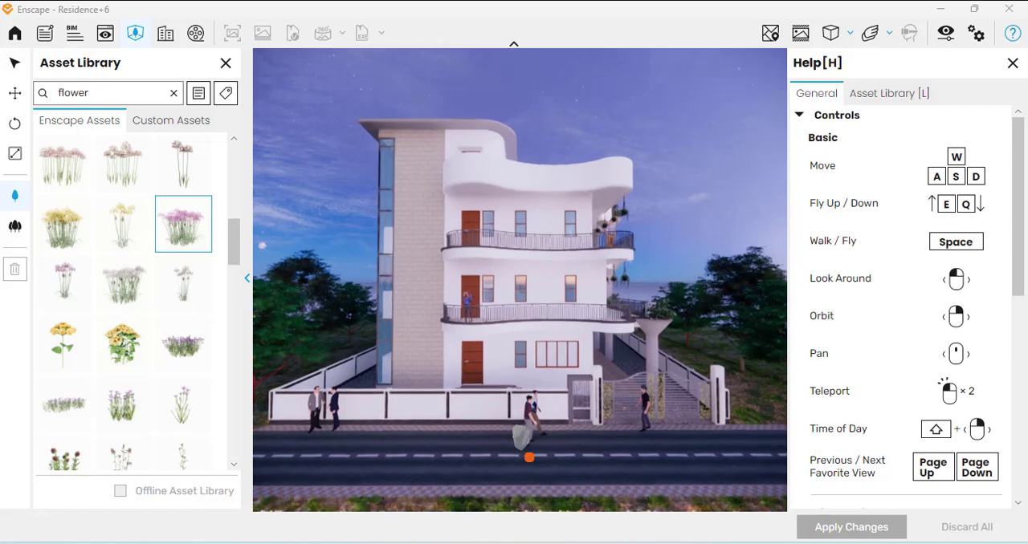
pyautogui.moveTo(532, 459); pyautogui.dragTo(533, 454, button='right')
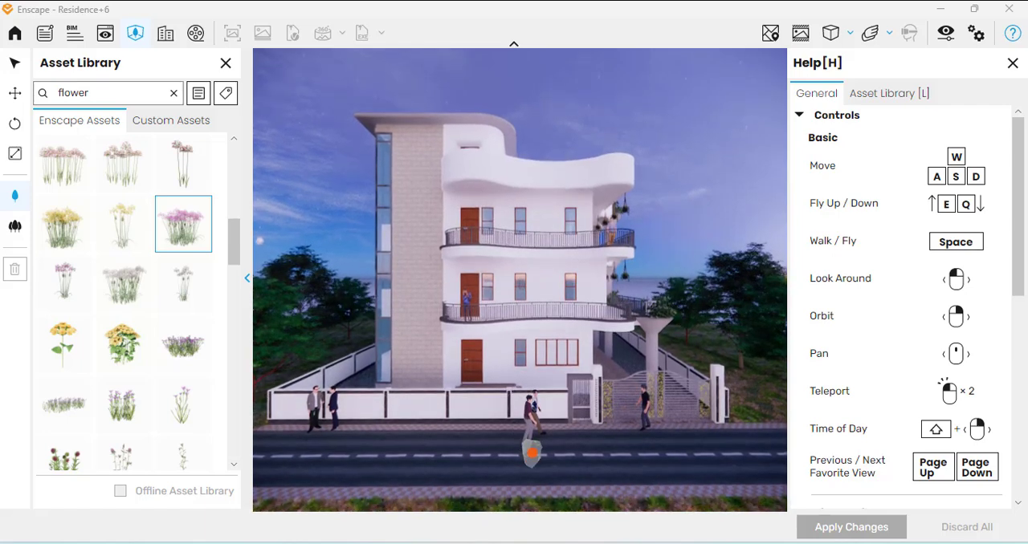
pyautogui.press('a')
pyautogui.press('a')
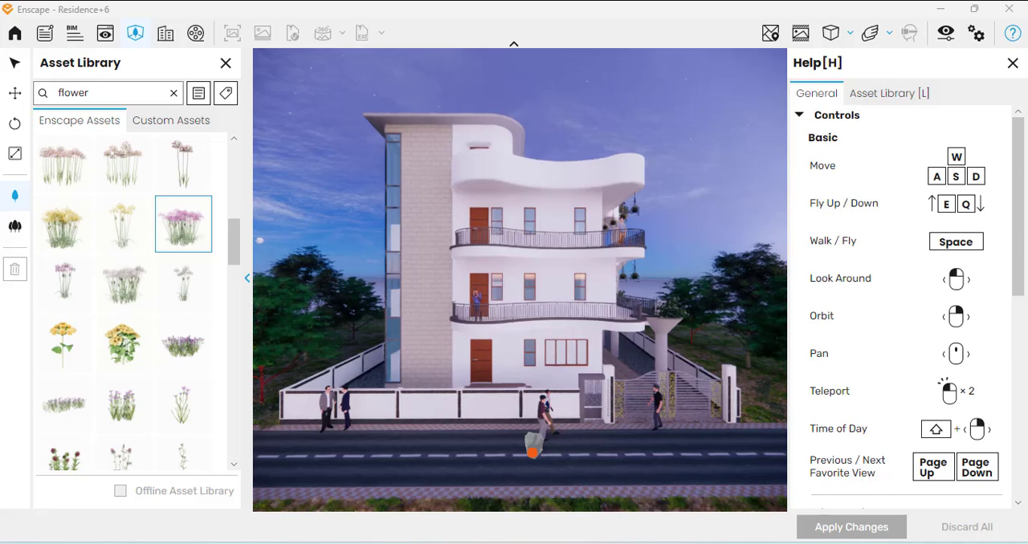
pyautogui.press('w')
pyautogui.press('w')
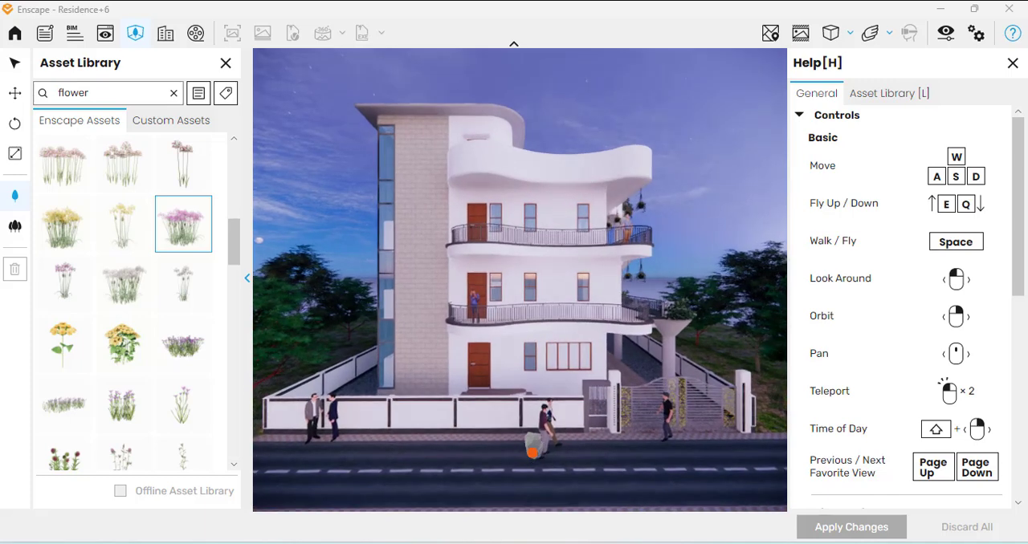
pyautogui.press('s')
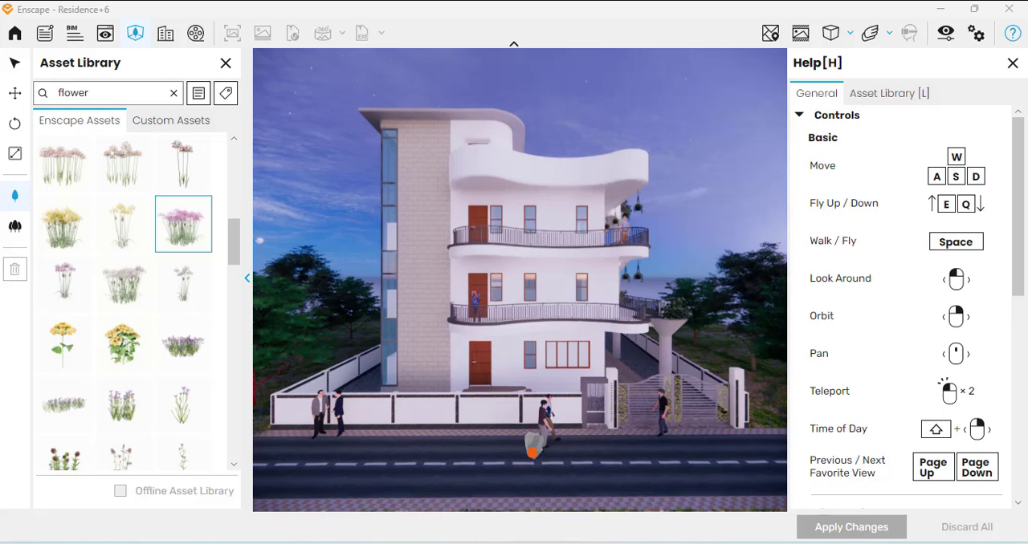
pyautogui.press('w')
pyautogui.press('s')
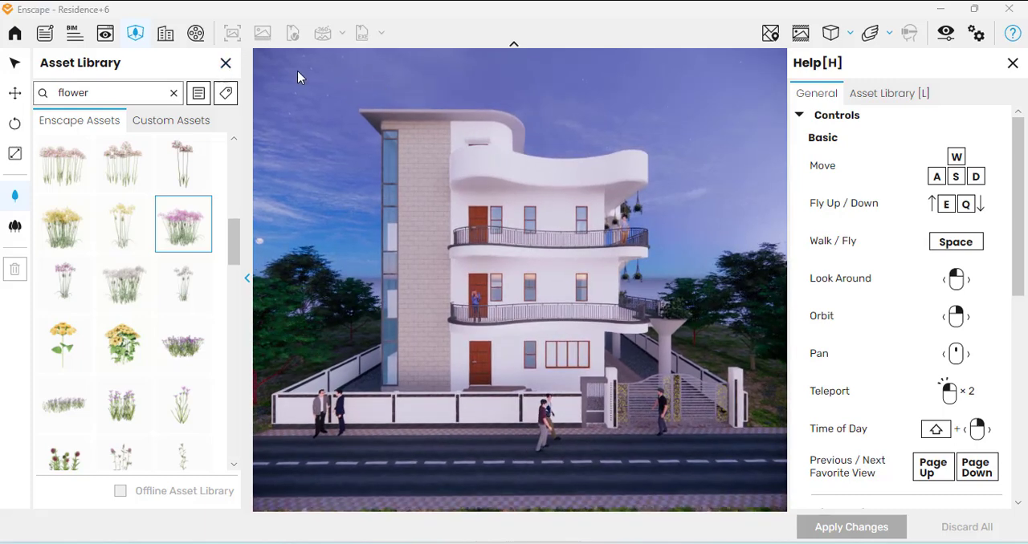
# Close the Asset Library and frame the whole facade centered between the trees, including the road
pyautogui.click(226, 64)
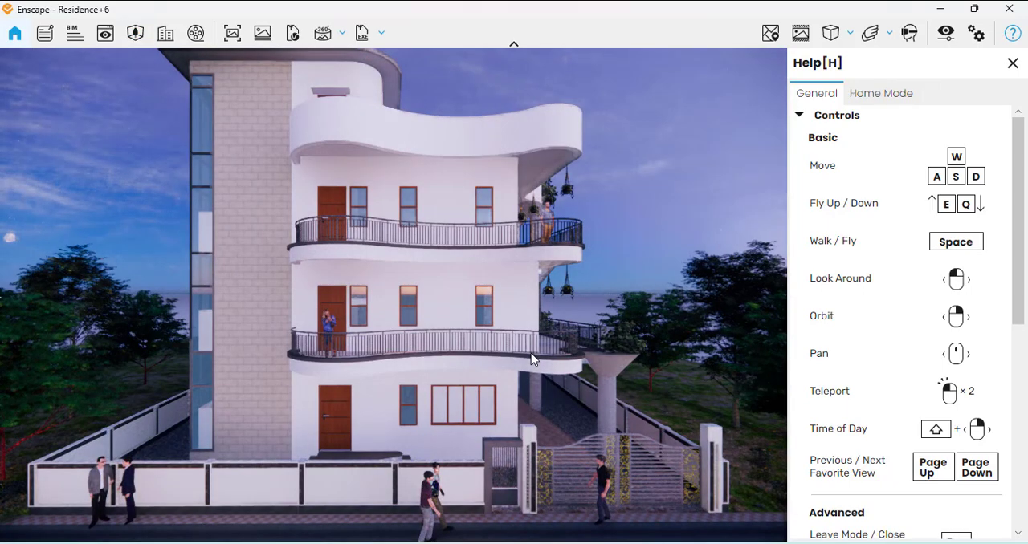
pyautogui.press('s')
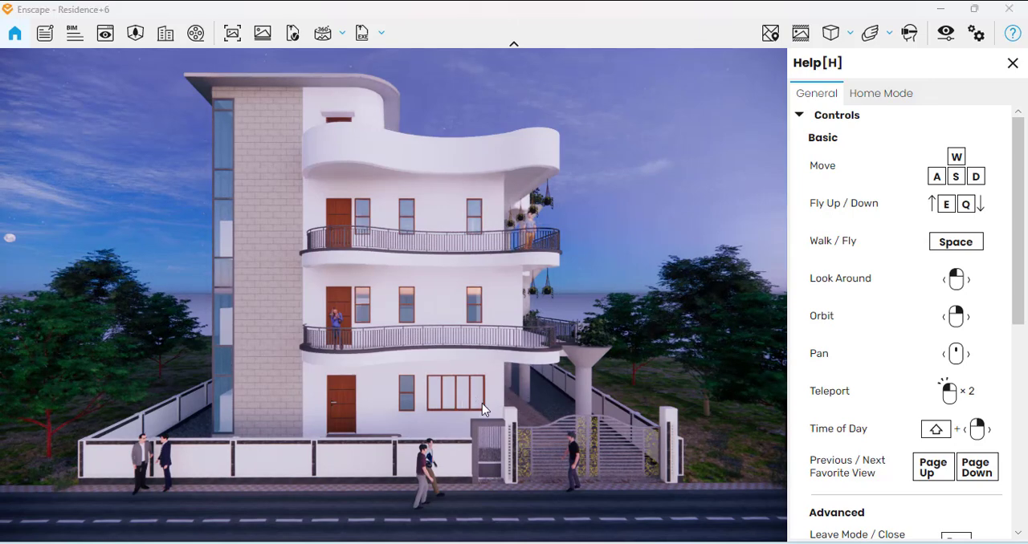
pyautogui.press('a')
pyautogui.press('a')
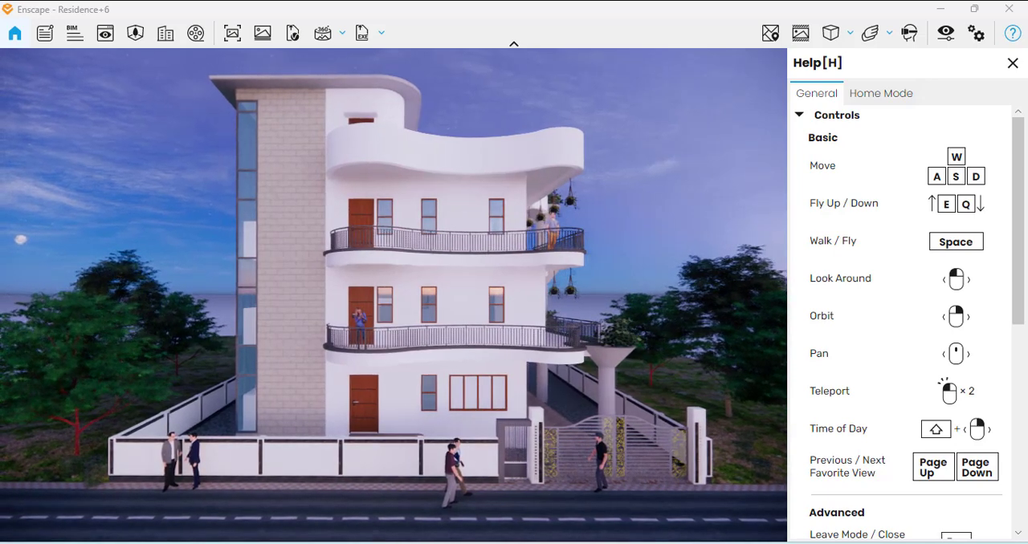
# Export a screenshot of the current view to the Downloads folder as a PNG named "fina"
pyautogui.click(232, 33)
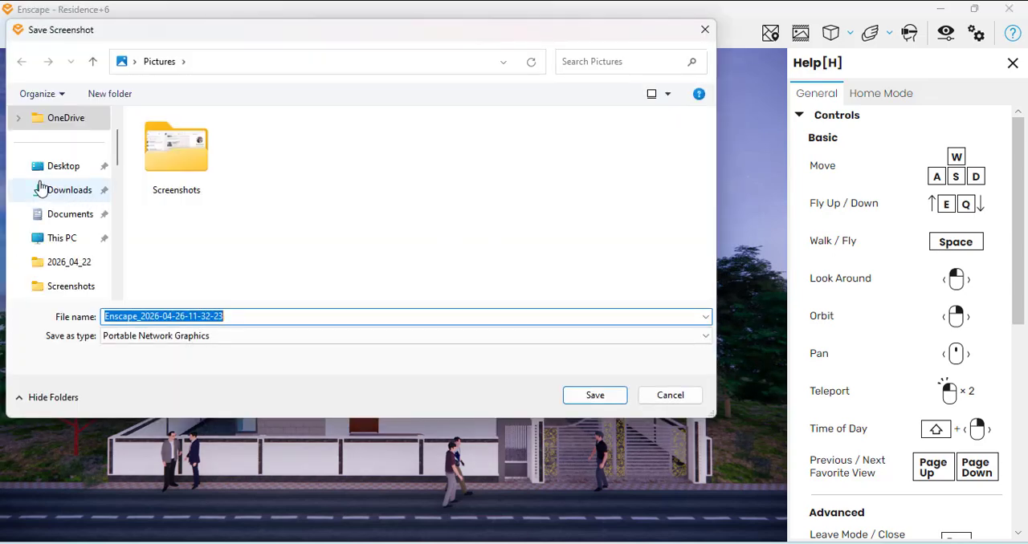
pyautogui.click(48, 190)
pyautogui.click(232, 317)
pyautogui.hotkey('ctrl', 'a')
pyautogui.press('BackSpace')
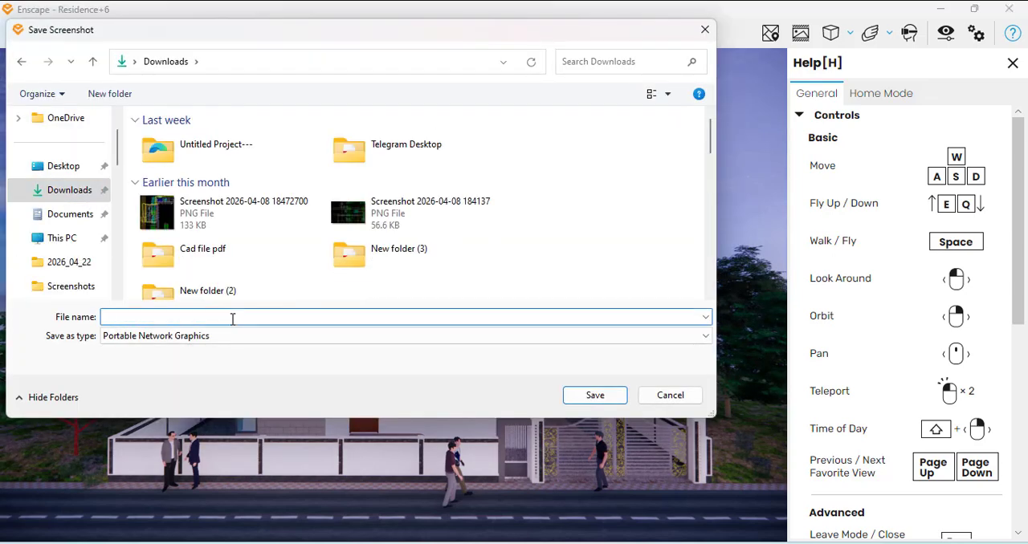
pyautogui.write('final')
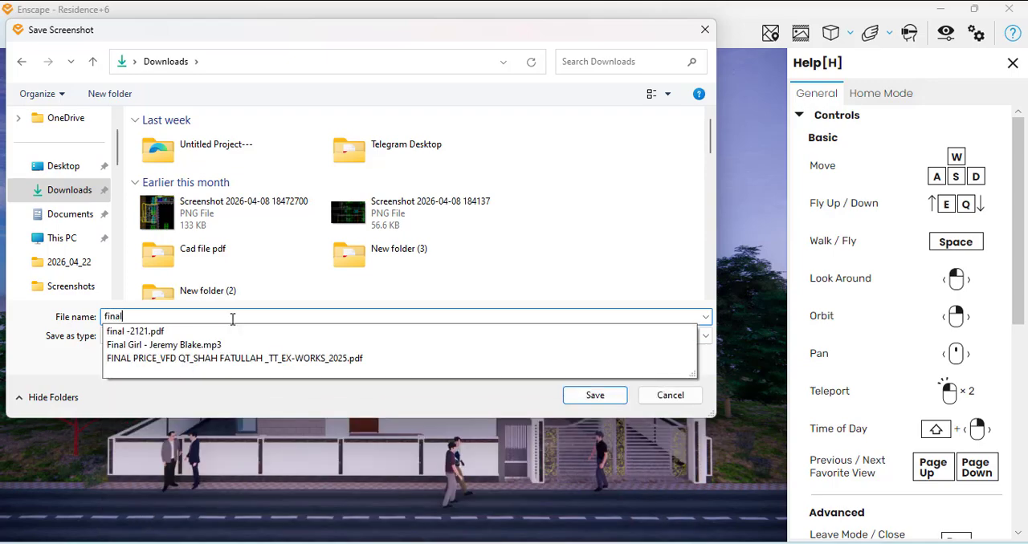
pyautogui.press('Return')
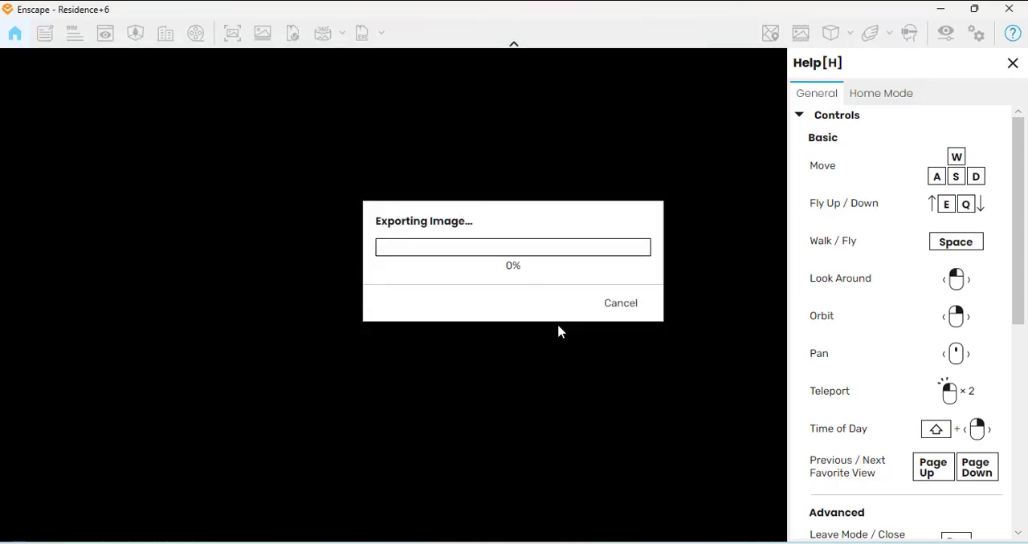